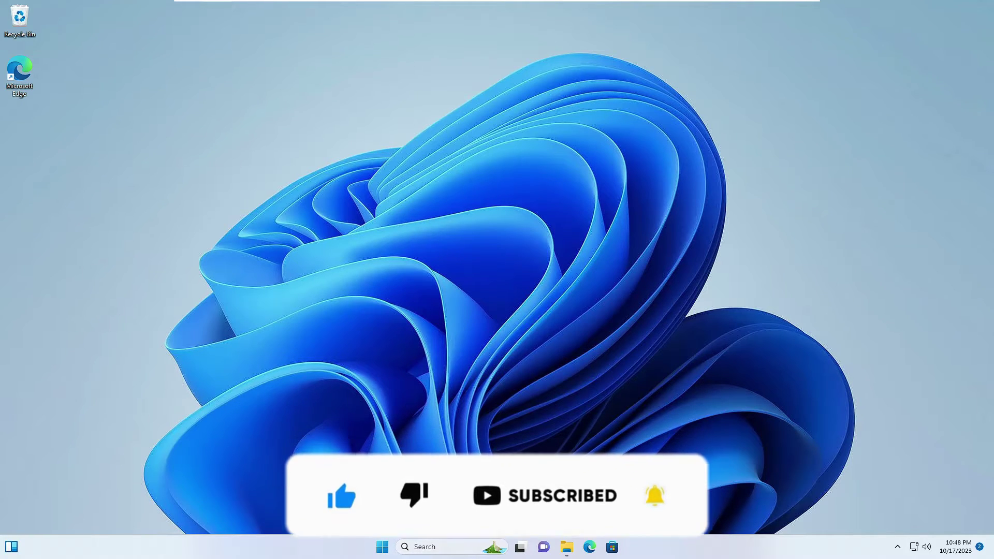
Step: Open Internet Properties by searching for inetcpl.cpl in Windows search
left_click(445, 552)
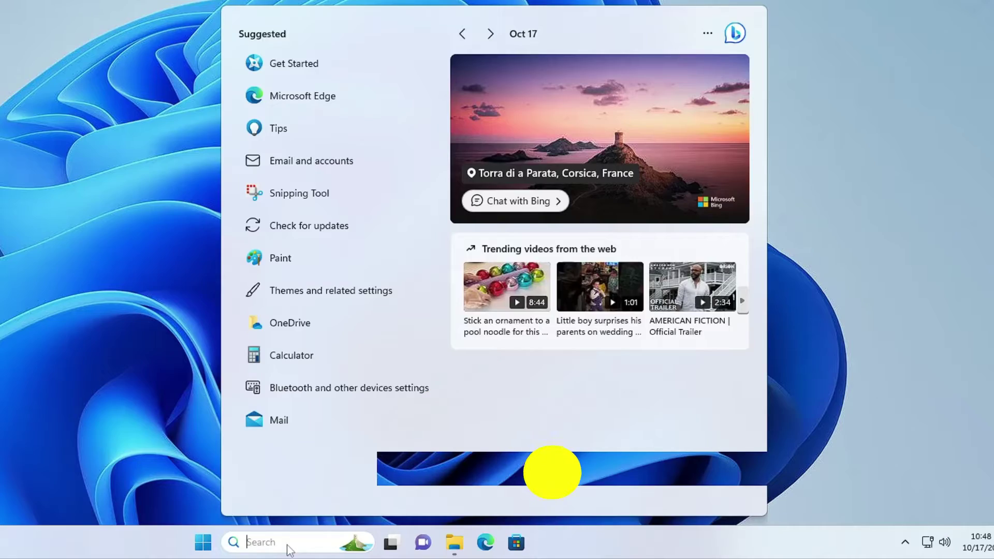
type("inetcpl.cpl")
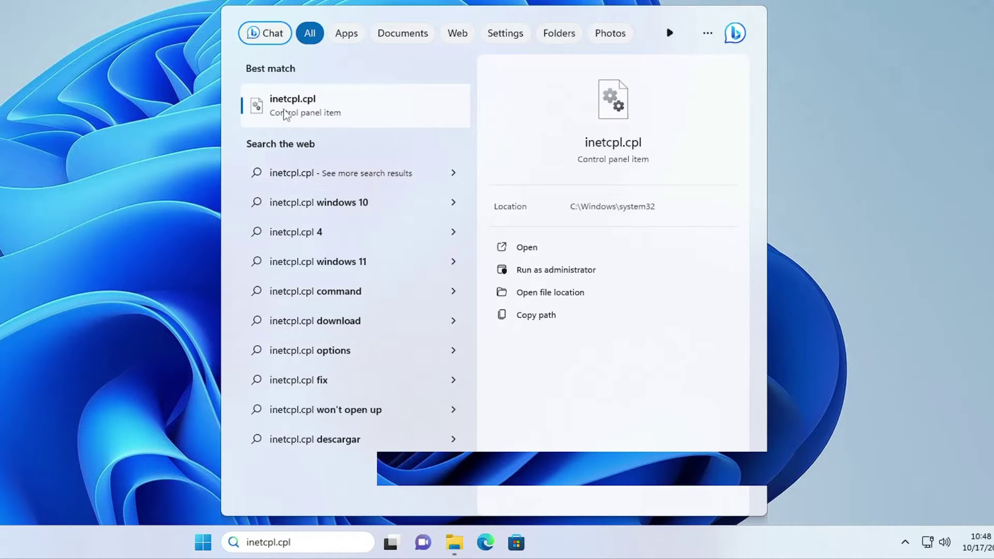
left_click(294, 111)
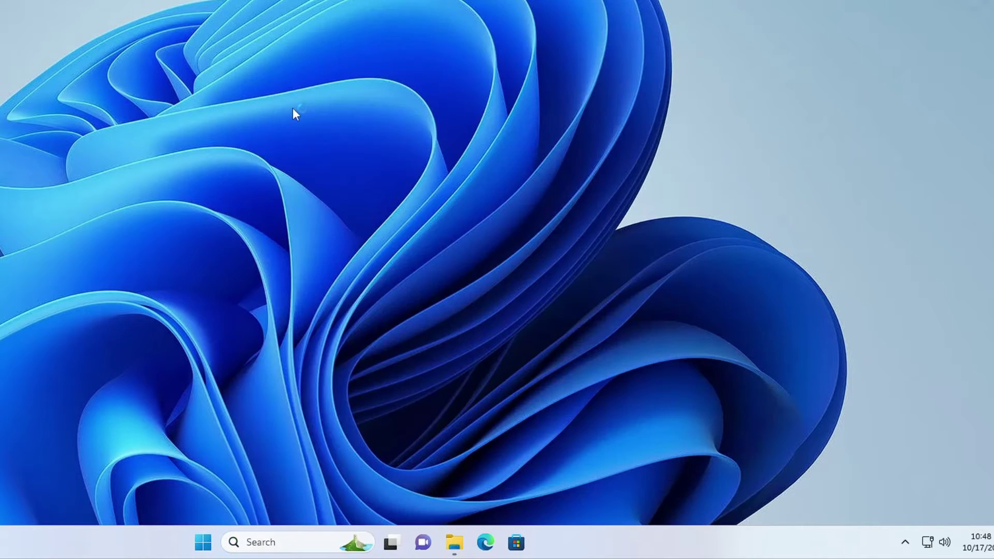
left_click_drag(103, 11, 352, 22)
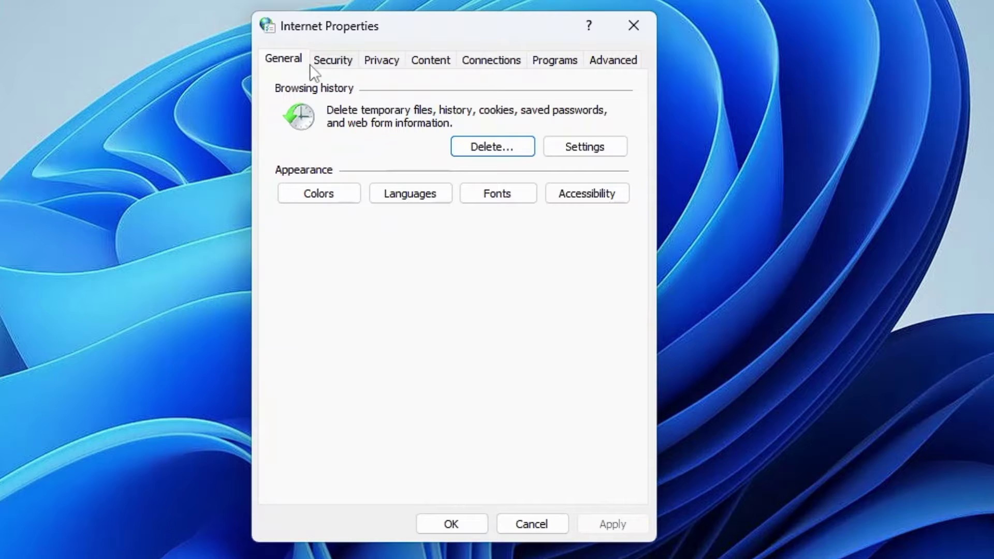
Step: Open Manage add-ons from the Programs tab and view the IEToEdge BHO add-on's details
left_click(555, 61)
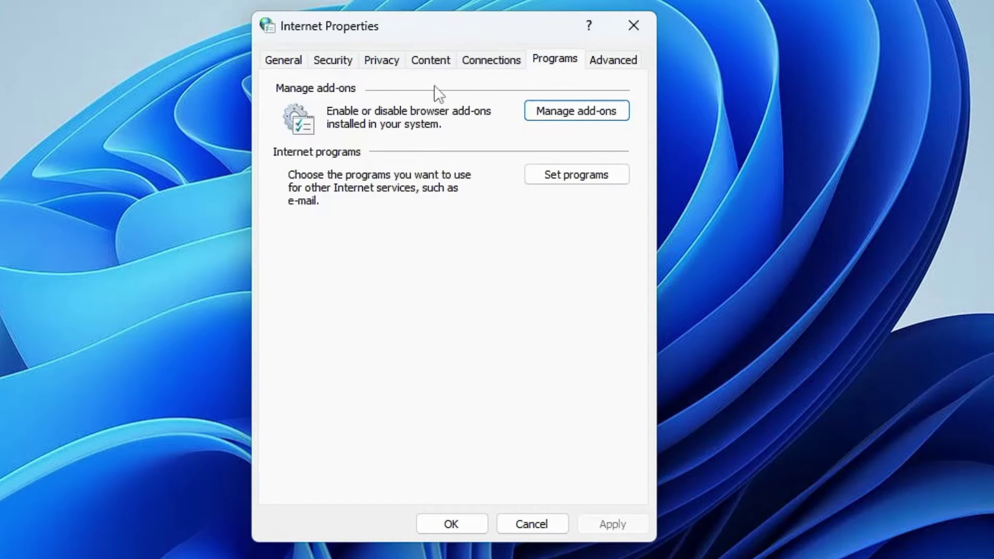
left_click(590, 110)
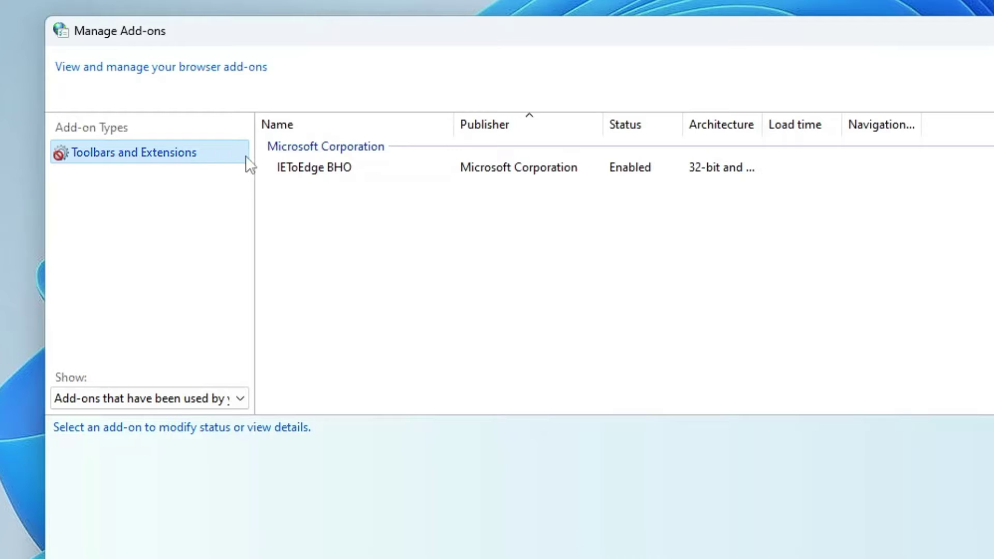
left_click(296, 175)
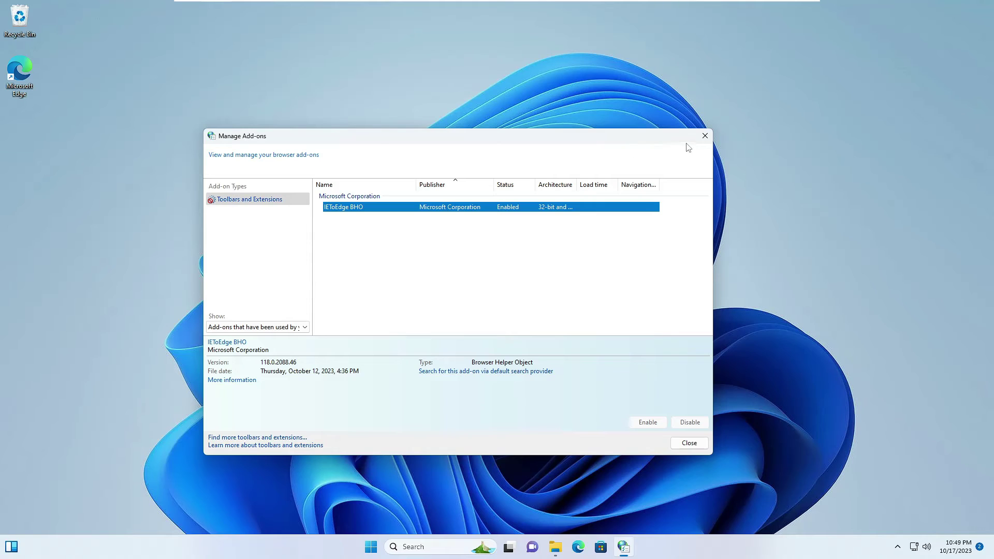
Step: Close Internet Properties, then search 'regedit' and launch Registry Editor with UAC approval
left_click(705, 135)
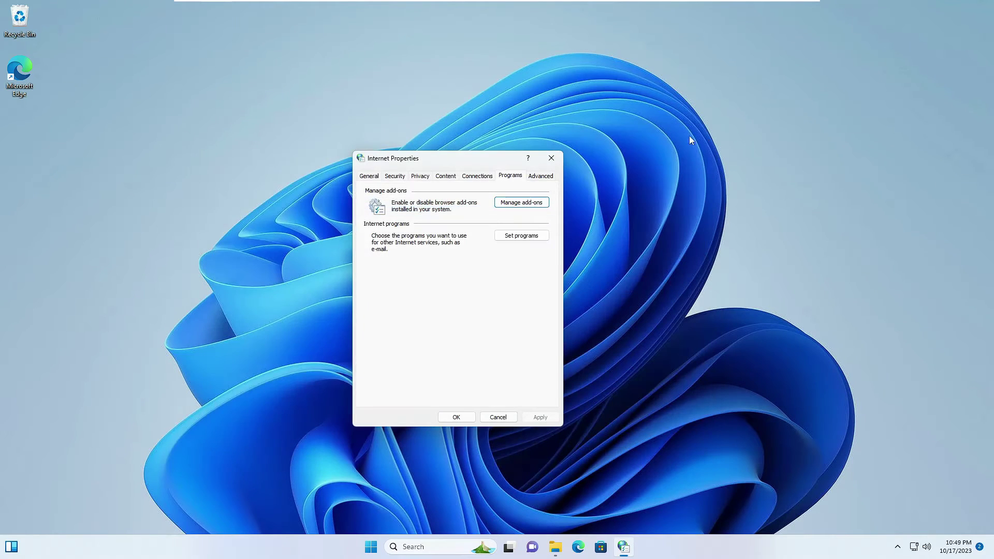
left_click(496, 417)
left_click(432, 548)
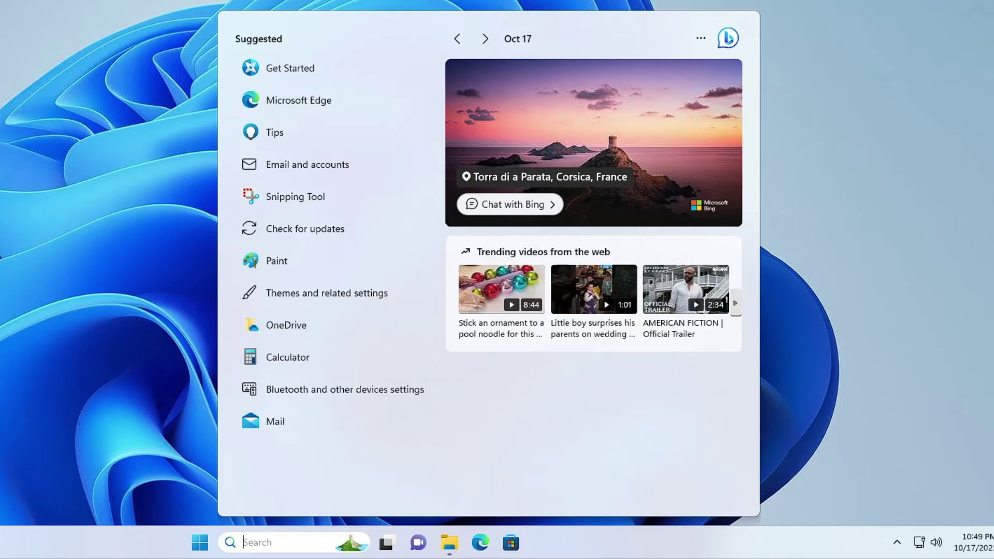
type("regedit")
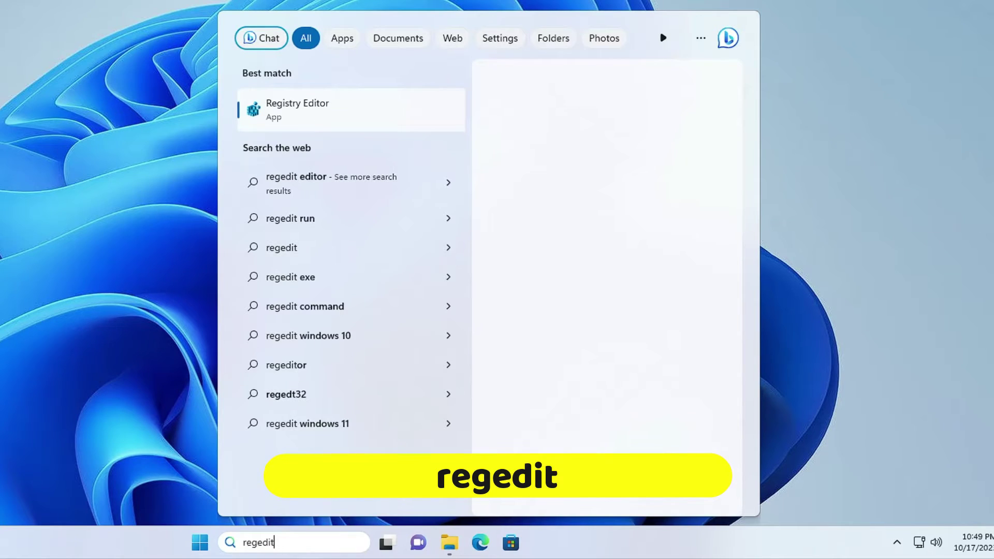
left_click(299, 116)
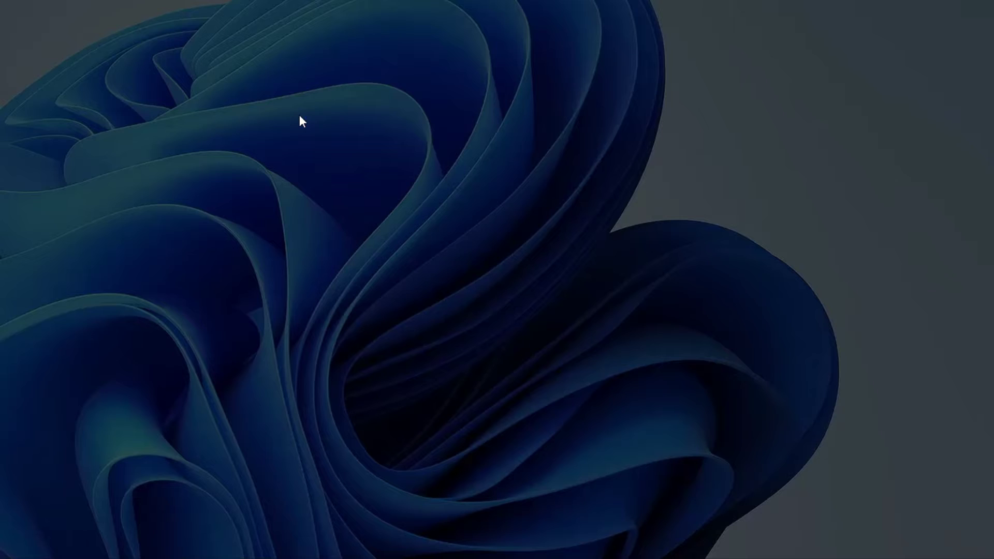
left_click(285, 284)
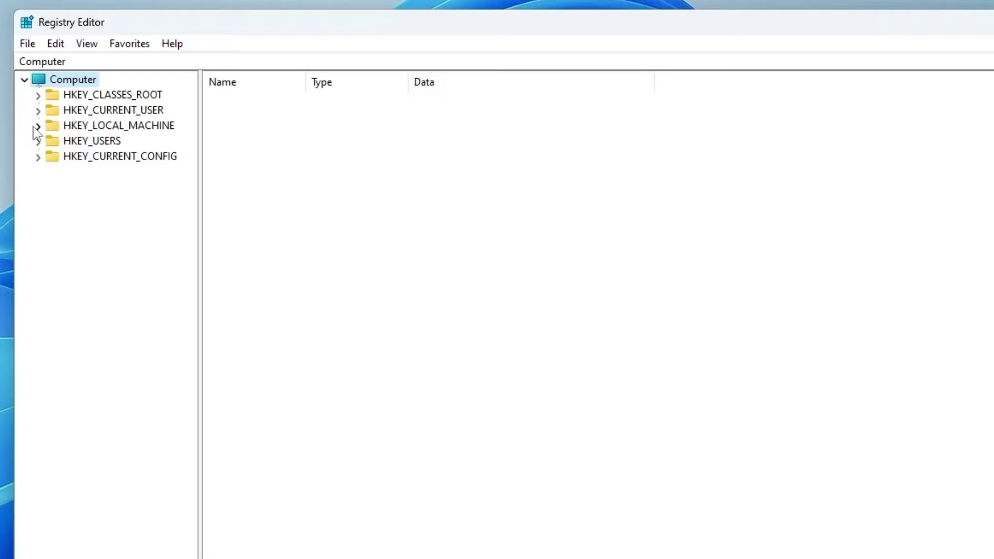
Step: Expand HKEY_LOCAL_MACHINE > SOFTWARE > Microsoft in the registry tree
double_click(100, 130)
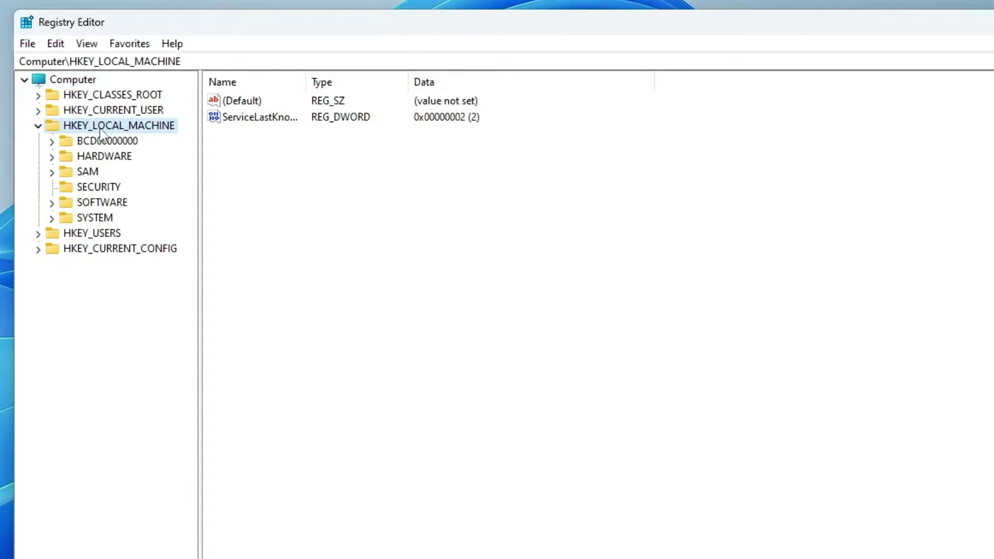
left_click(111, 207)
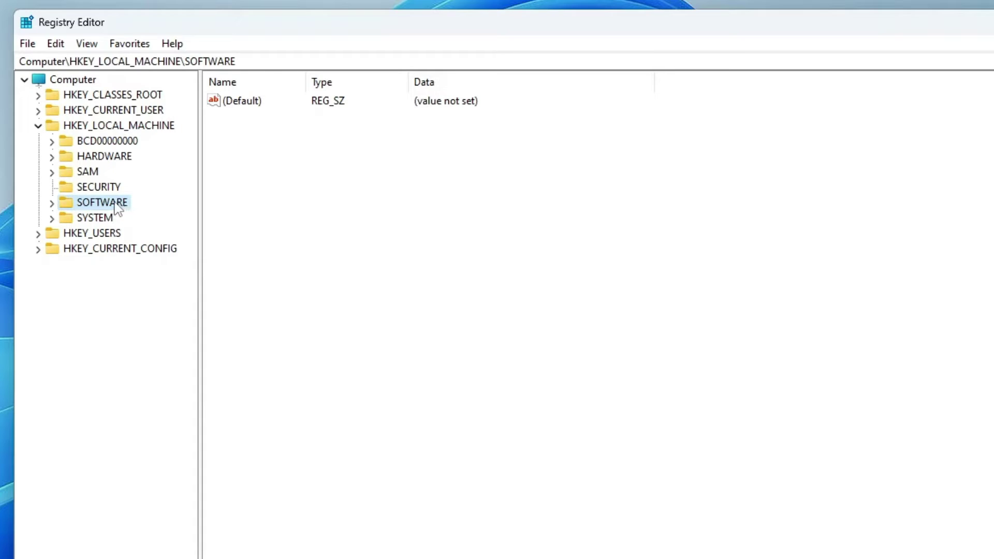
double_click(116, 206)
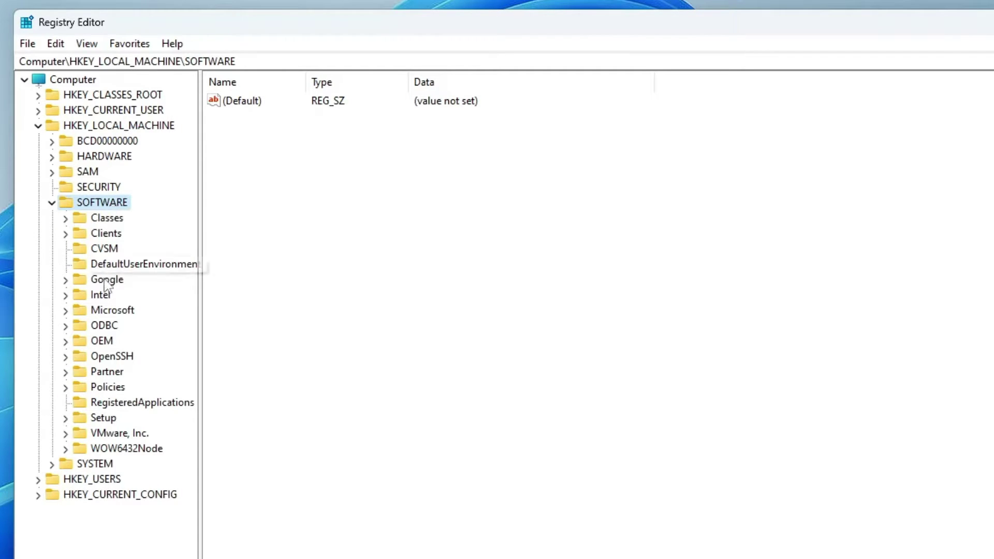
left_click(112, 311)
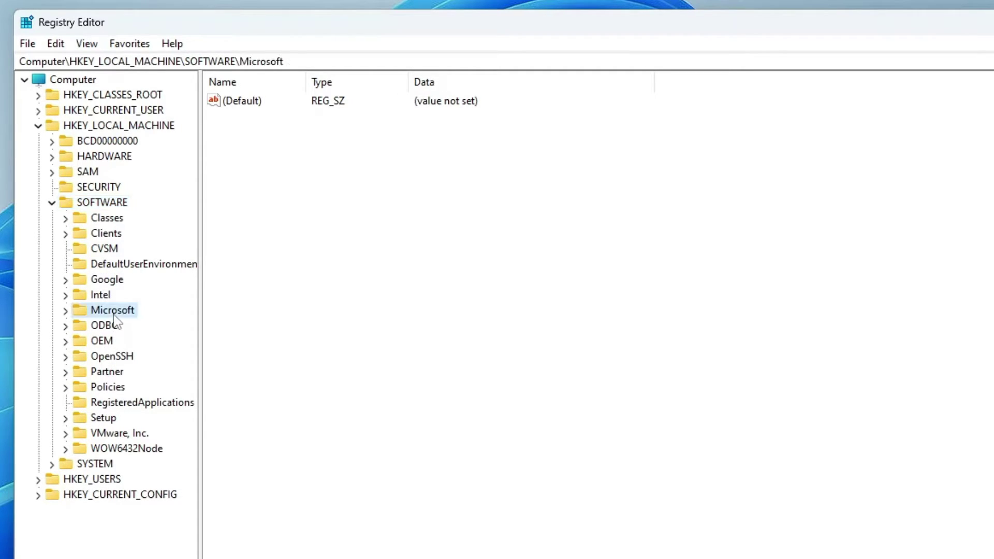
double_click(108, 312)
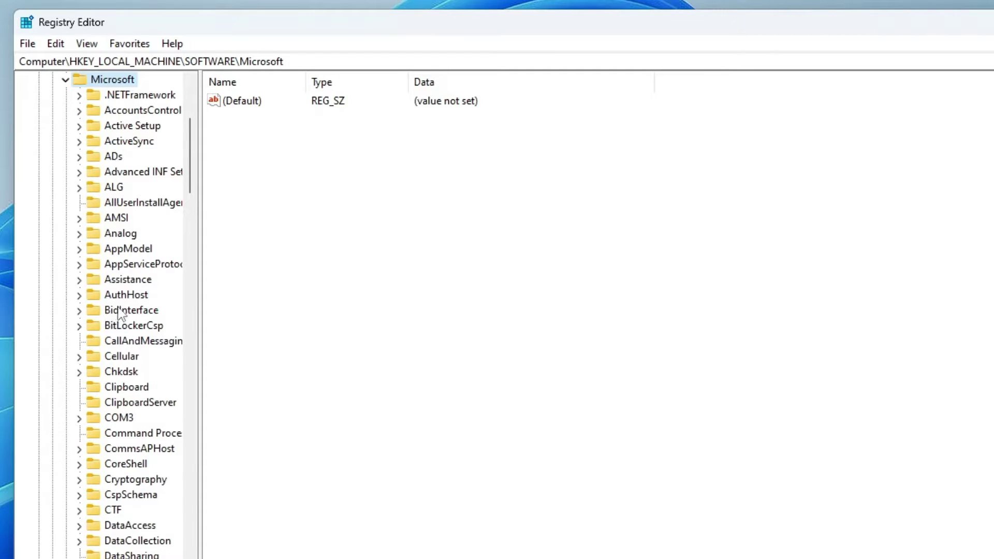
left_click(111, 311)
scroll(117, 321, "down", 16)
scroll(118, 324, "down", 18)
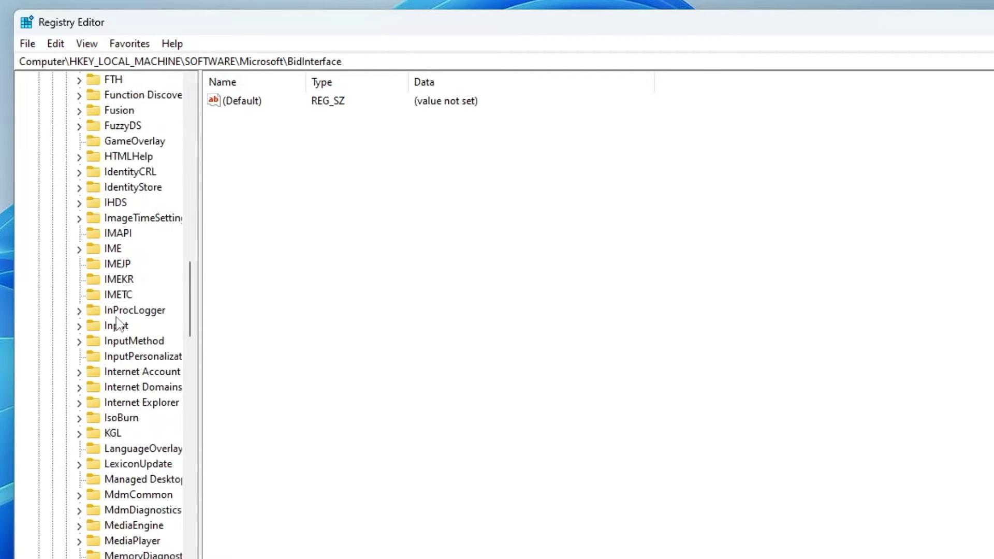
scroll(118, 326, "down", 20)
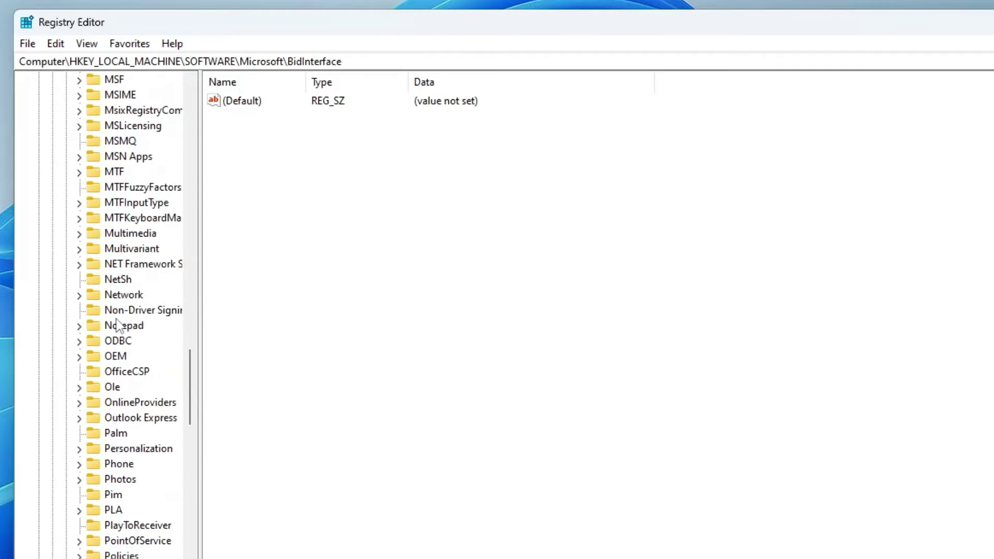
Step: Expand Windows > CurrentVersion > Policies > Ext and select the CLSID key
left_click(126, 265)
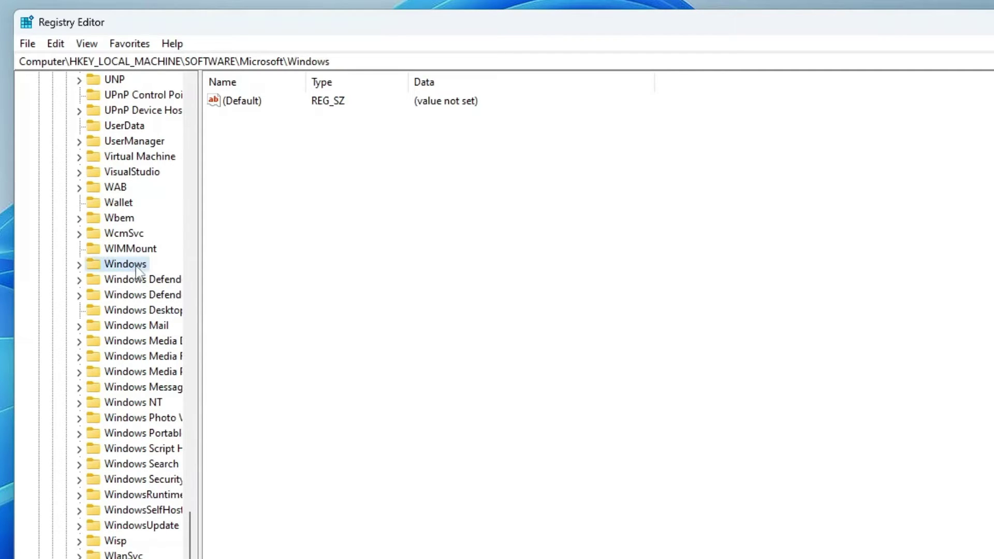
double_click(125, 265)
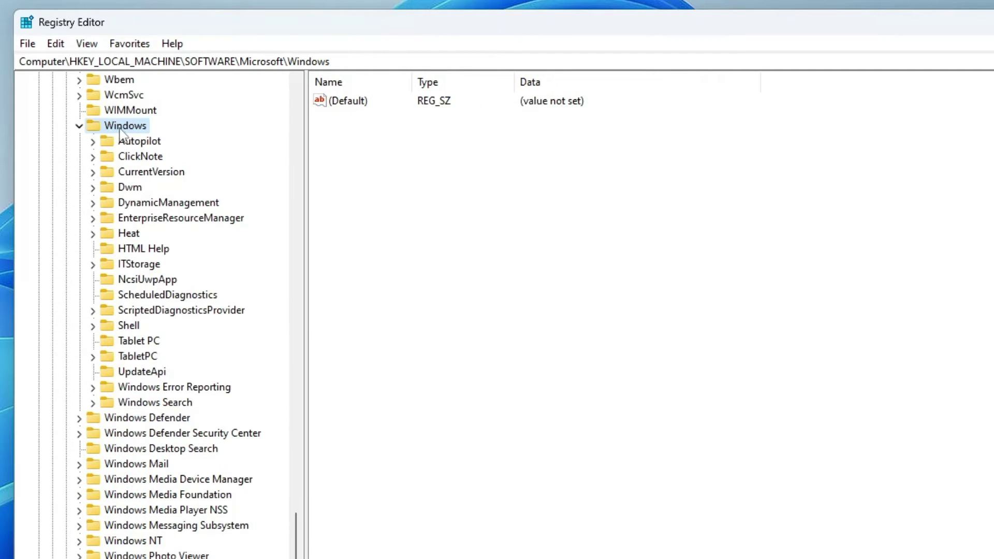
left_click(136, 176)
double_click(132, 176)
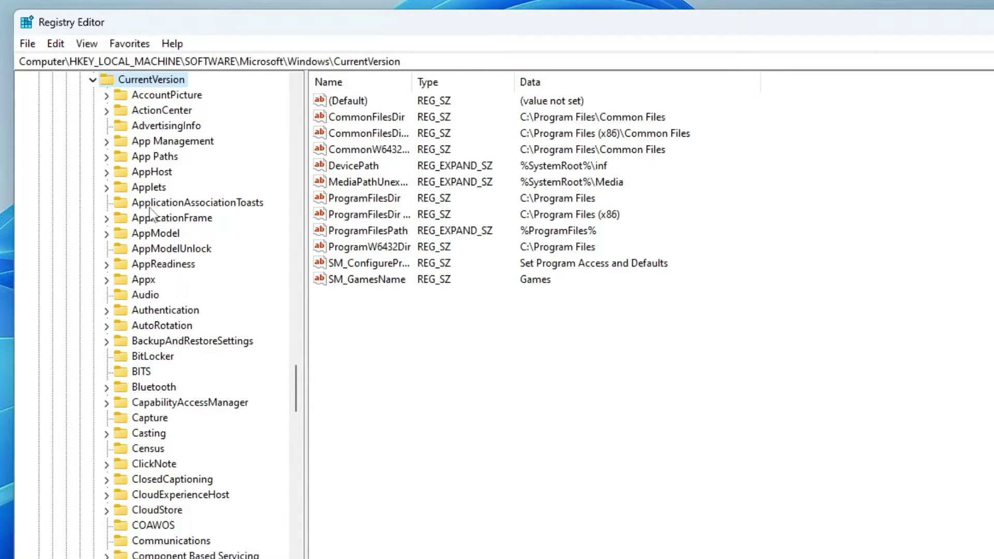
scroll(161, 259, "down", 12)
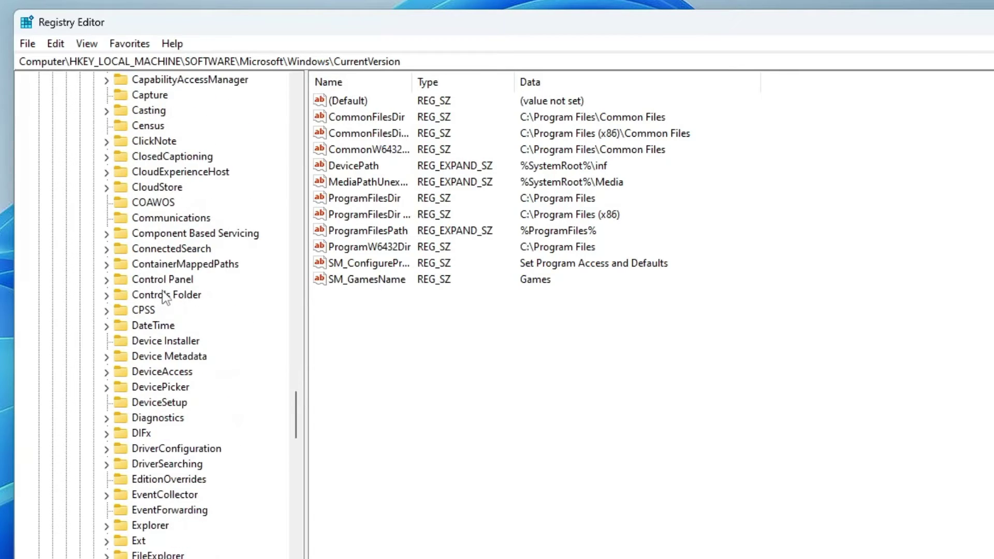
scroll(165, 297, "down", 13)
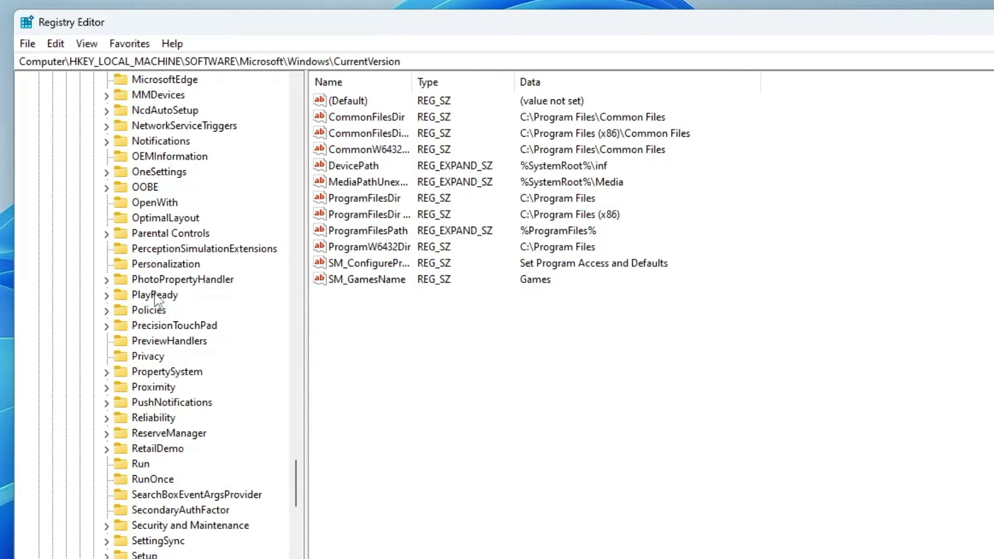
left_click(155, 314)
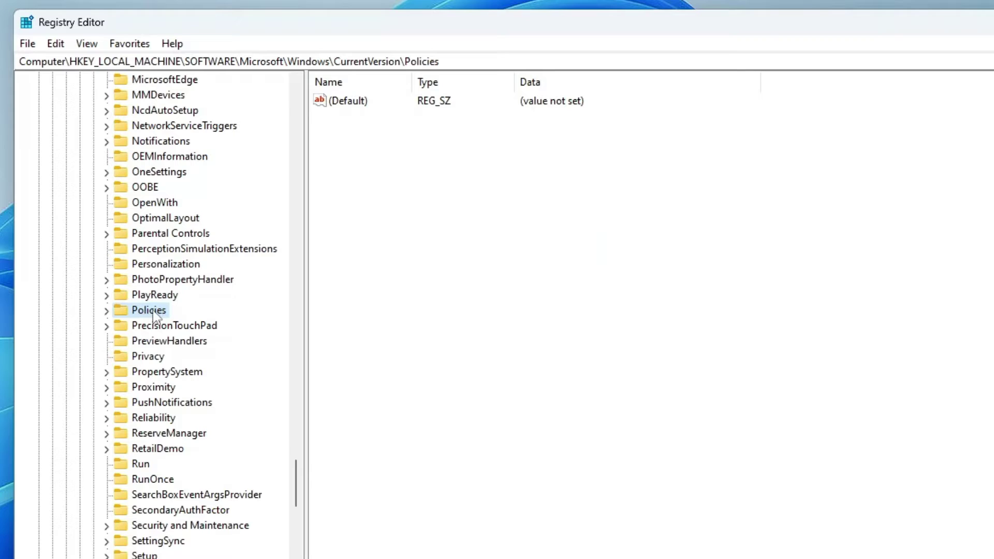
double_click(155, 313)
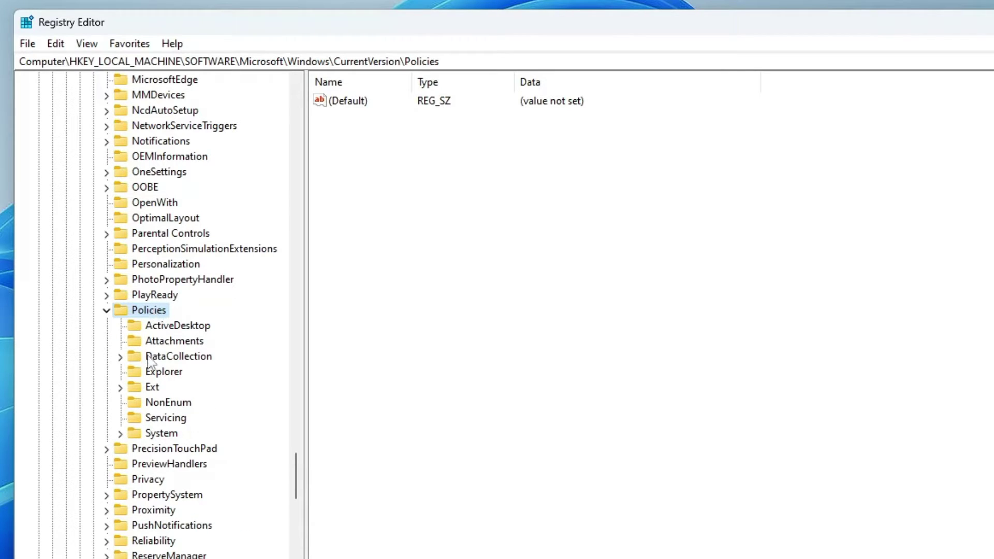
left_click(154, 392)
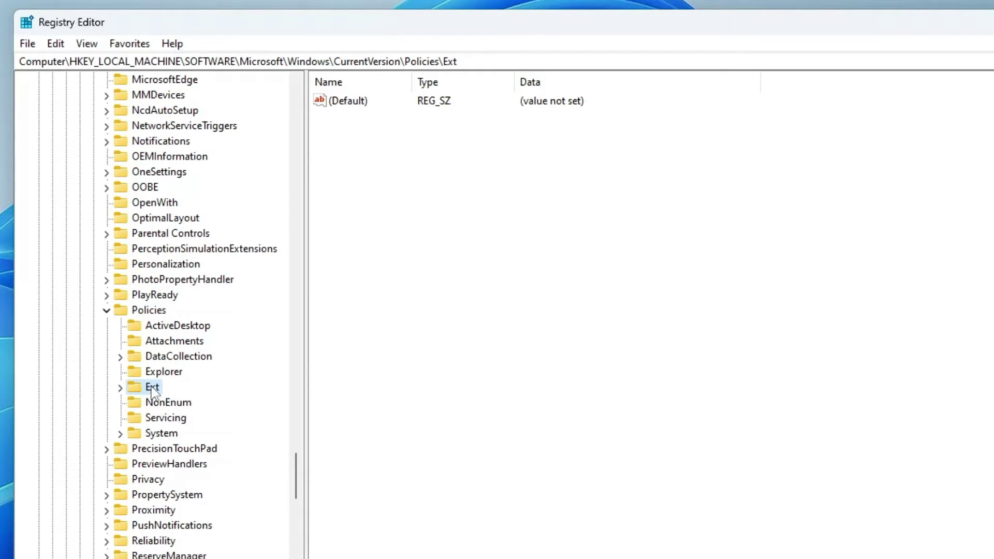
double_click(155, 389)
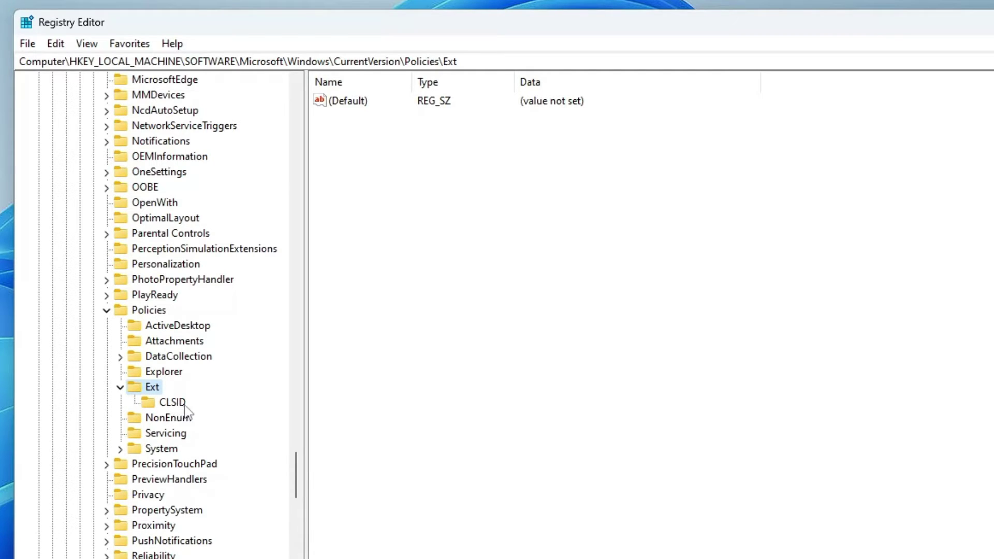
left_click(173, 403)
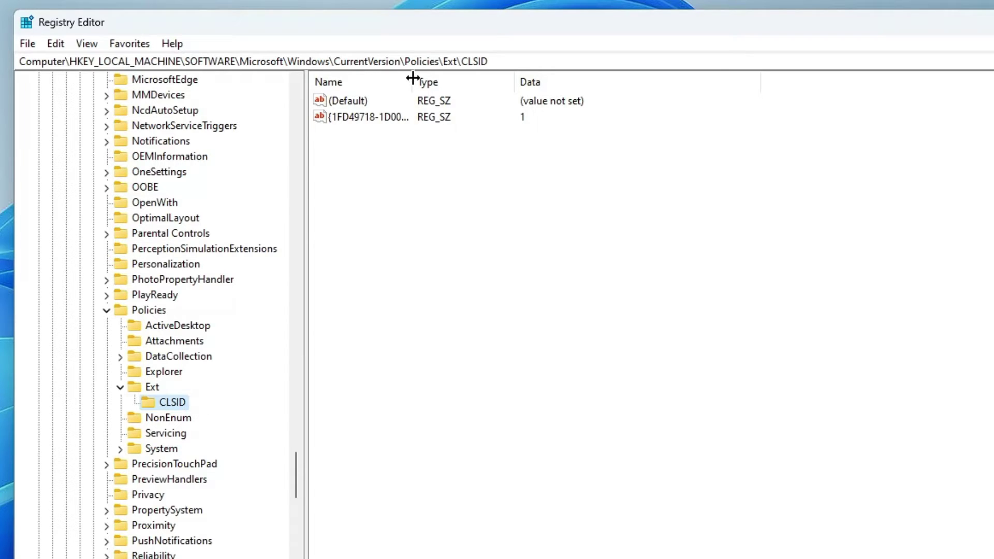
Step: Change the {1FD49718-1D00-4B19-AF5F-070AF6D5D54C} value data from 1 to 0, then close Registry Editor
left_click_drag(412, 81, 533, 81)
left_click(431, 118)
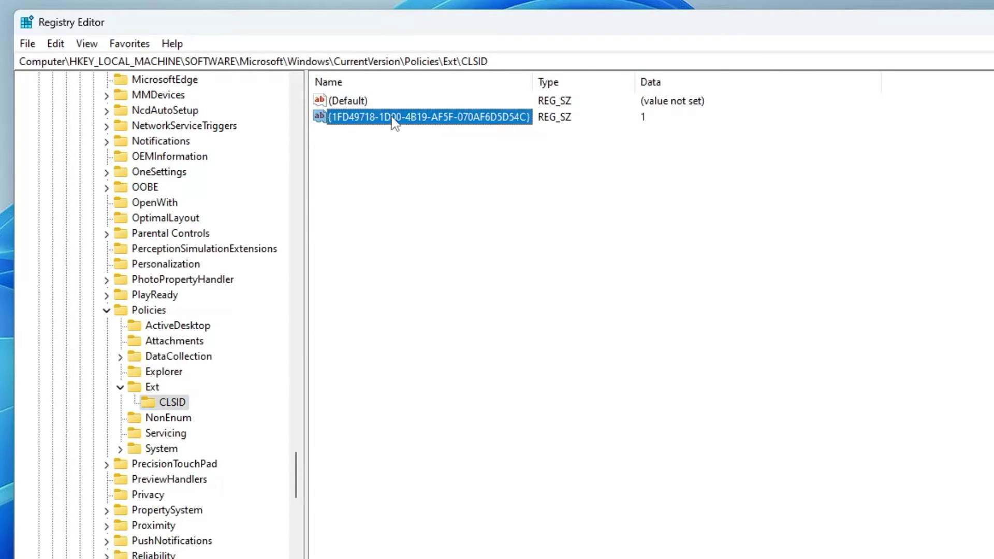
double_click(402, 123)
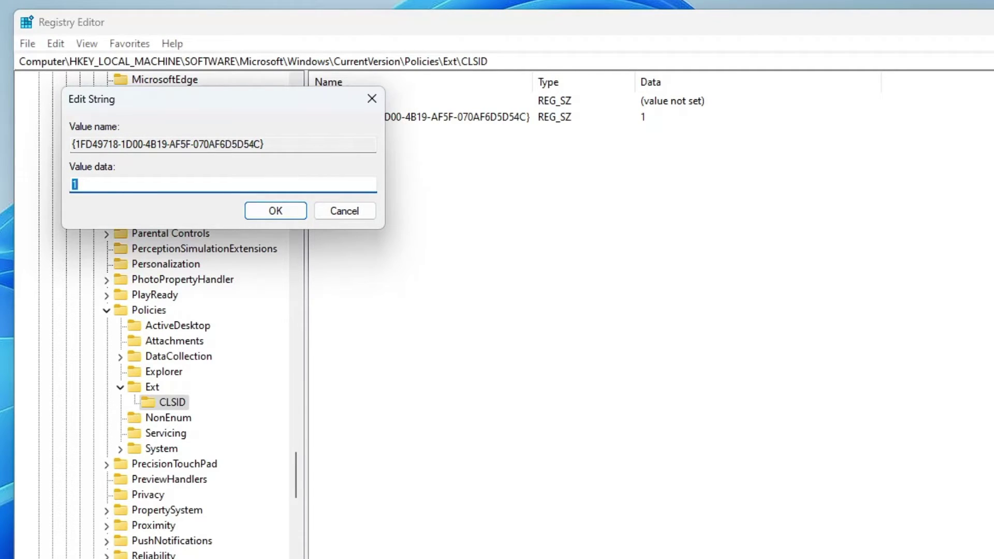
type("0")
left_click(296, 216)
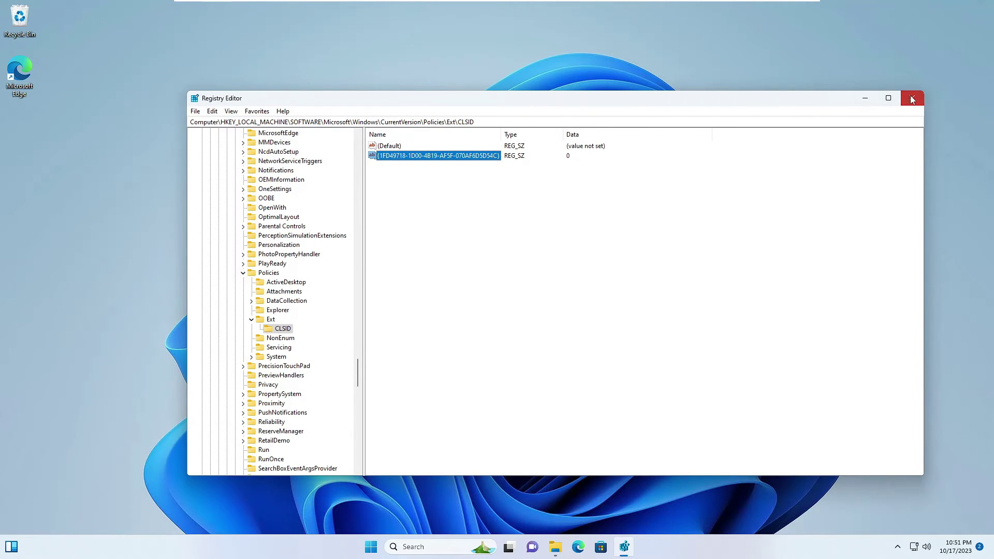
left_click(905, 97)
left_click(448, 547)
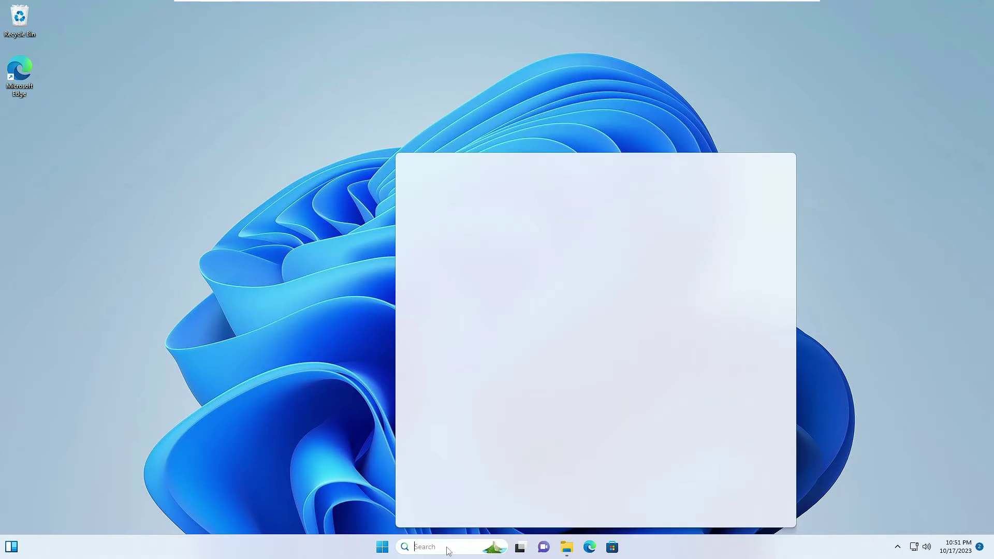
type("inetc")
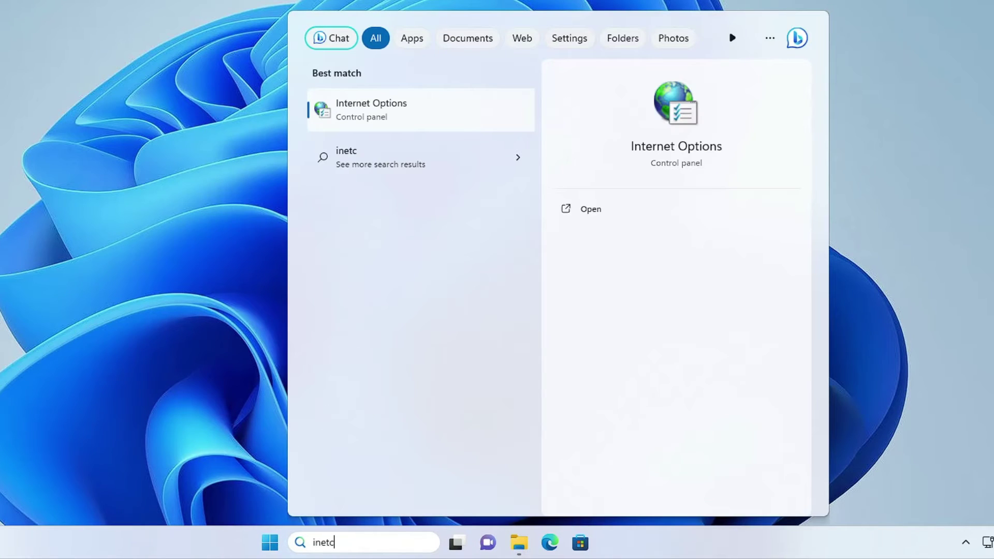
type("pl.c")
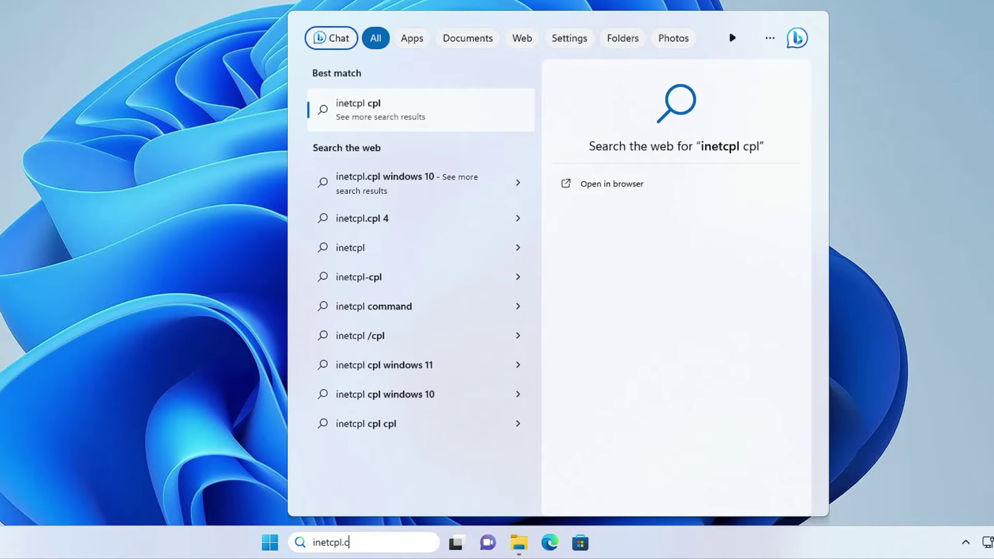
type("pl")
key("Return")
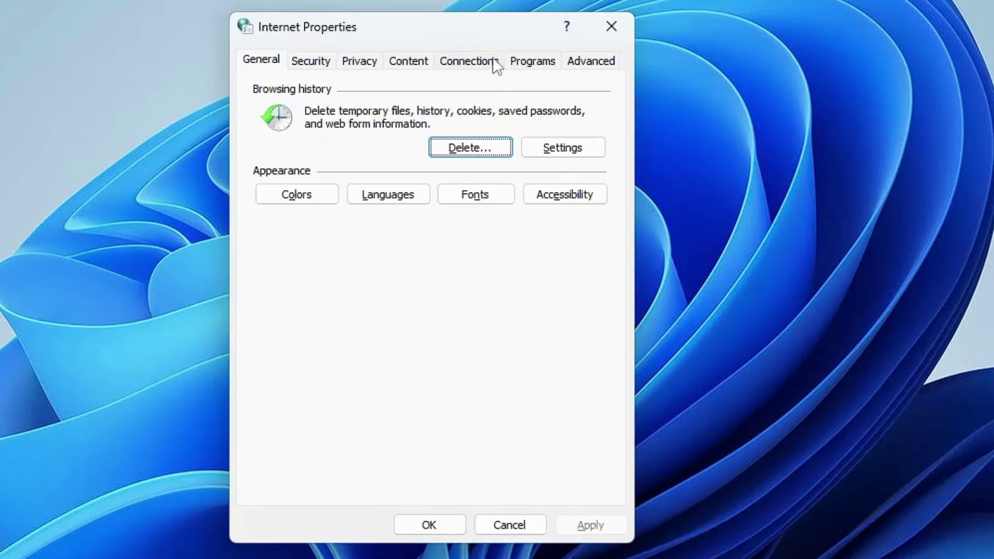
left_click(524, 65)
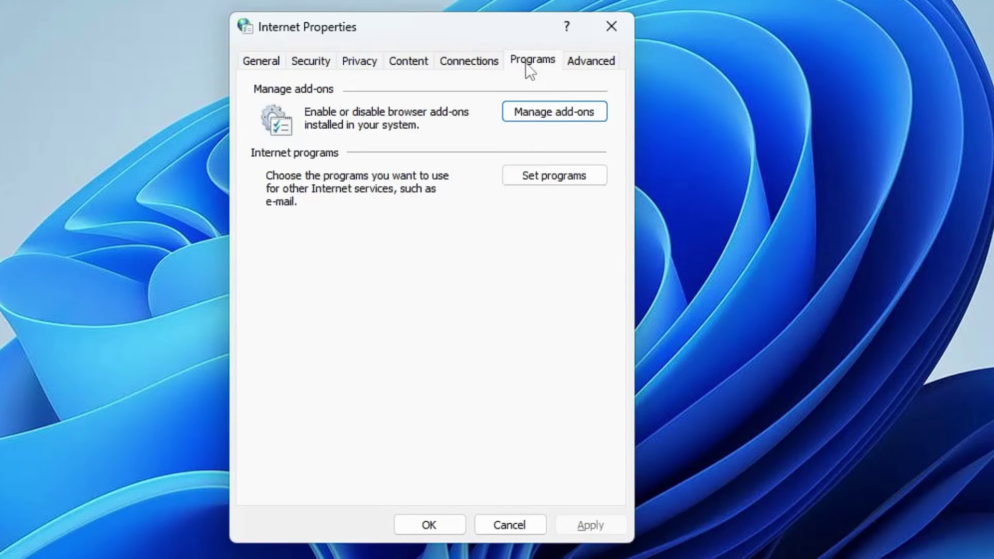
left_click(556, 118)
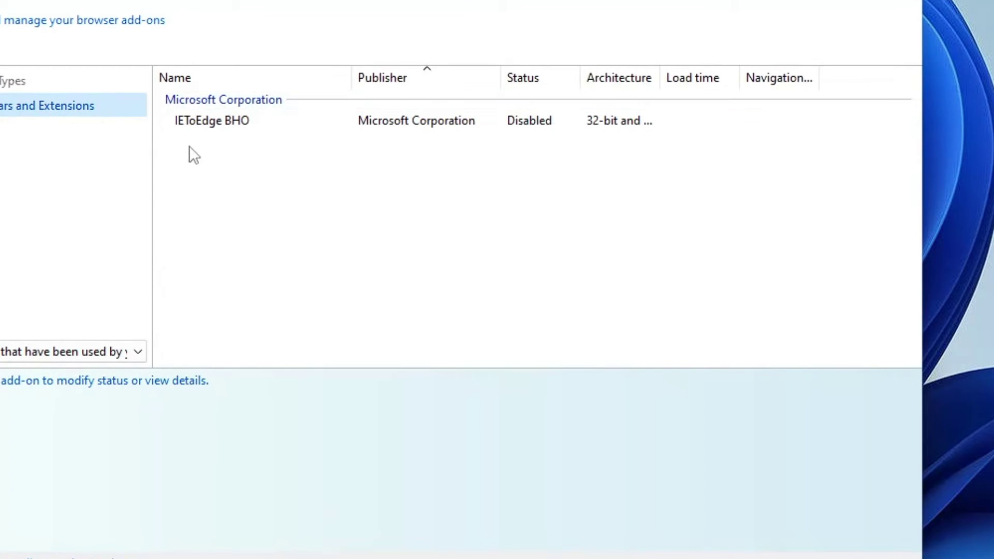
left_click(236, 129)
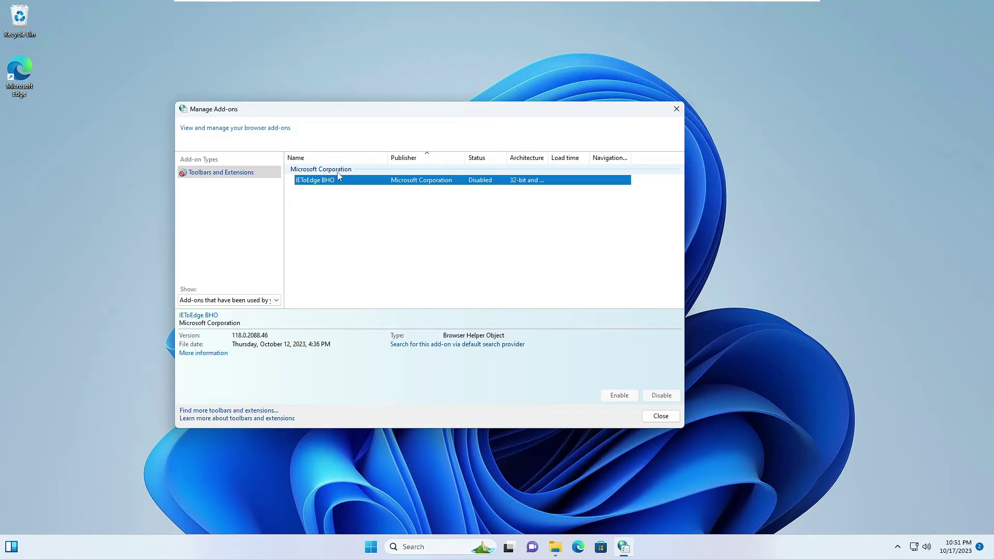
left_click(676, 110)
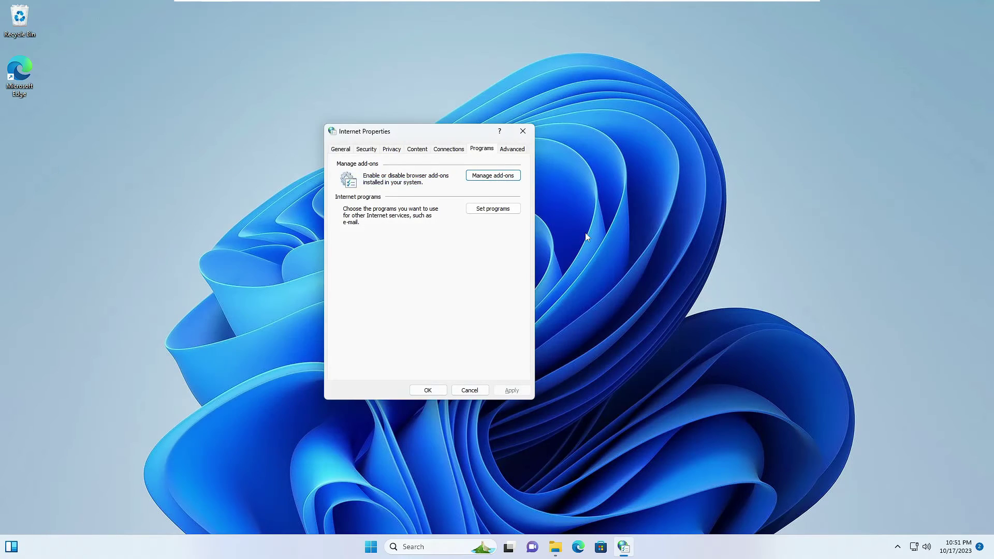
key("Escape")
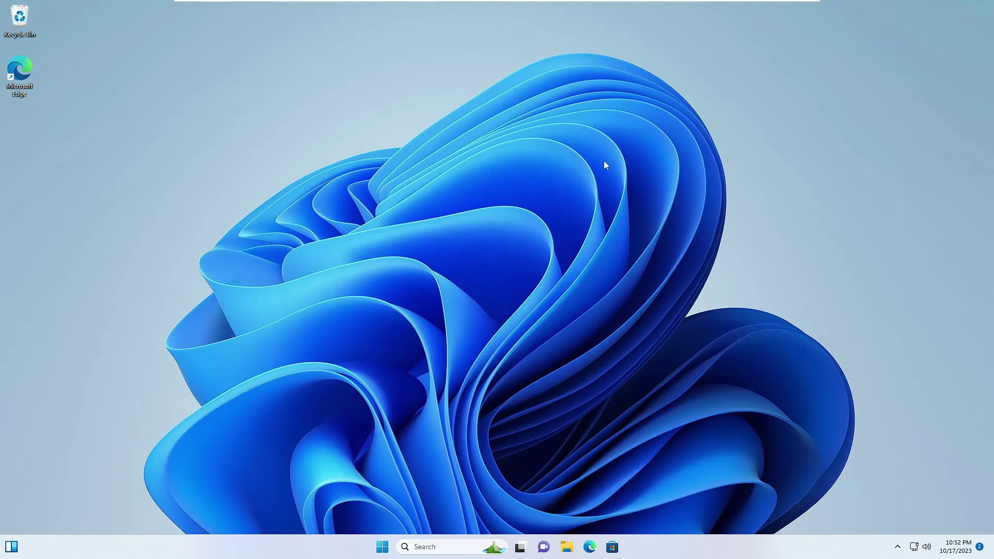
Step: Browse File Explorer to C:\Program Files (x86)\Internet Explorer
left_click(568, 549)
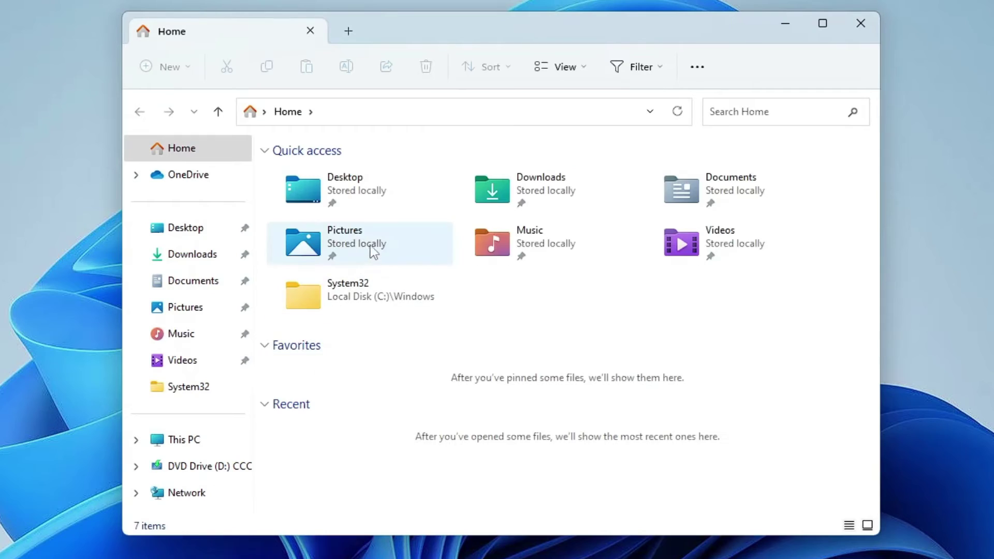
left_click(201, 448)
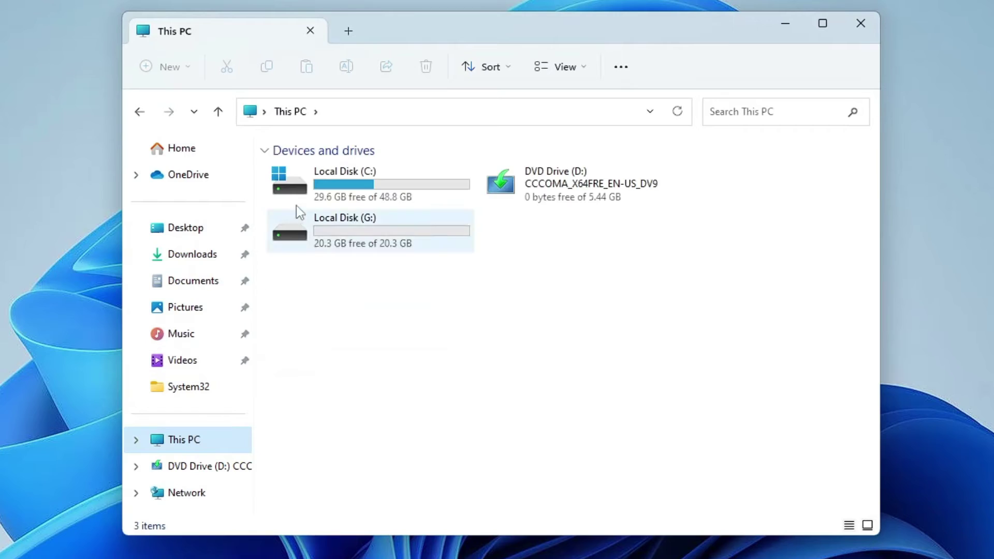
double_click(357, 182)
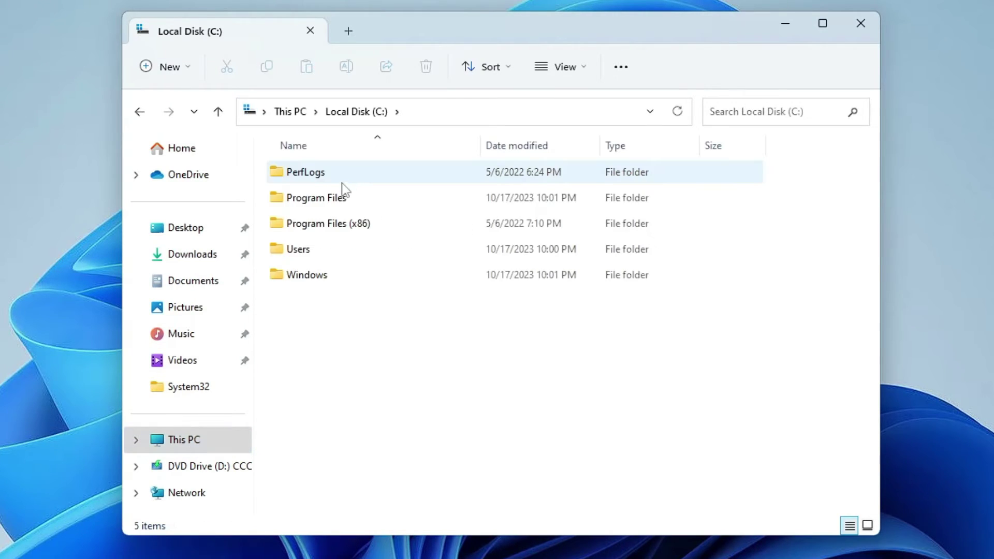
left_click(320, 230)
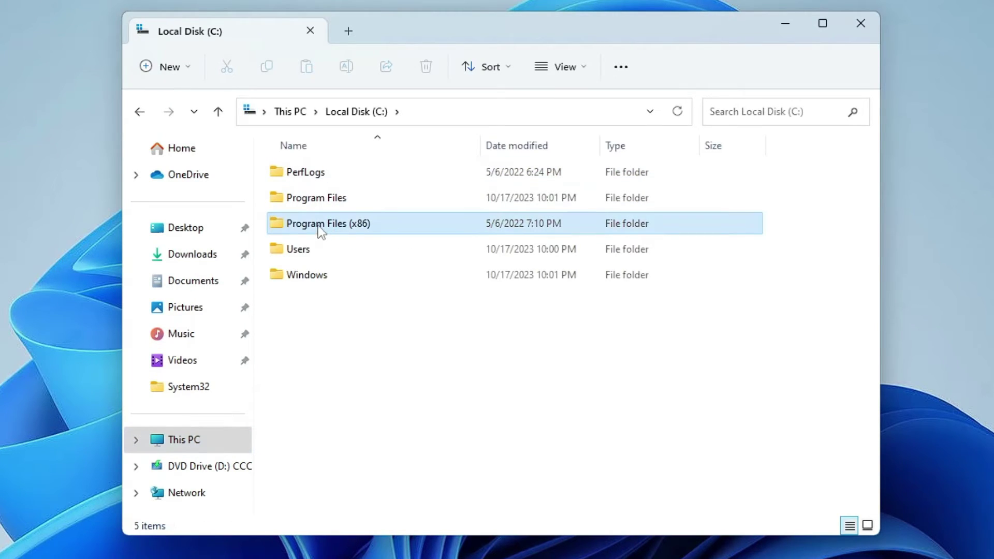
double_click(388, 234)
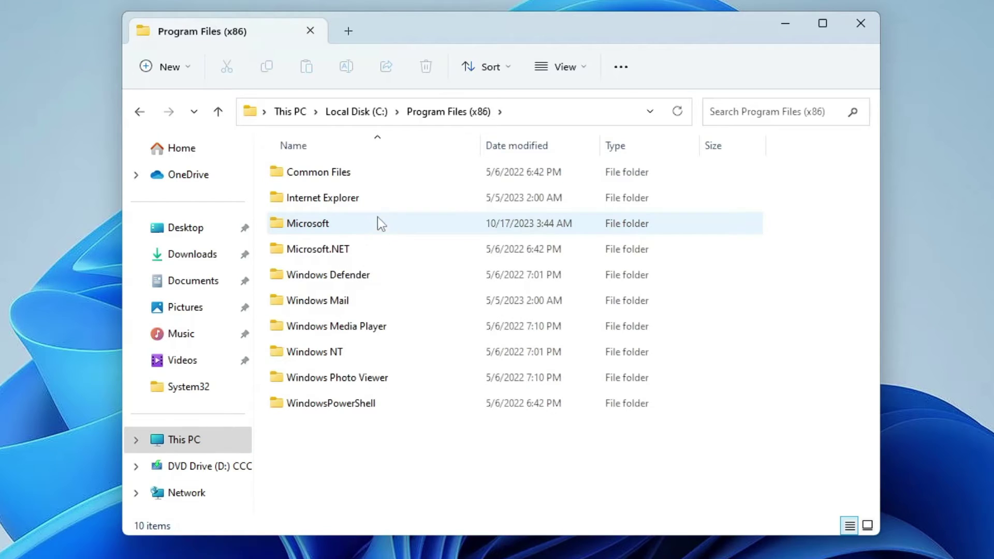
left_click(362, 198)
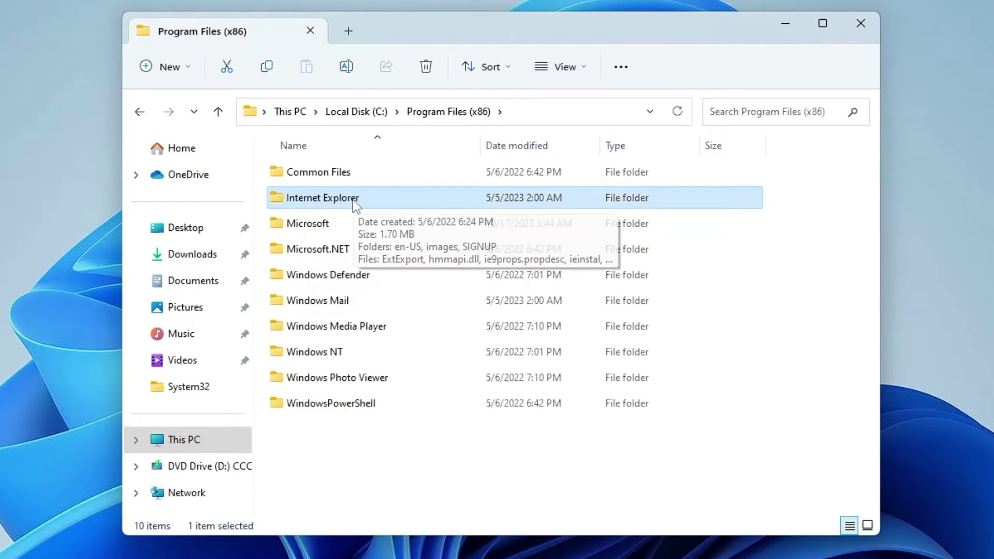
double_click(370, 200)
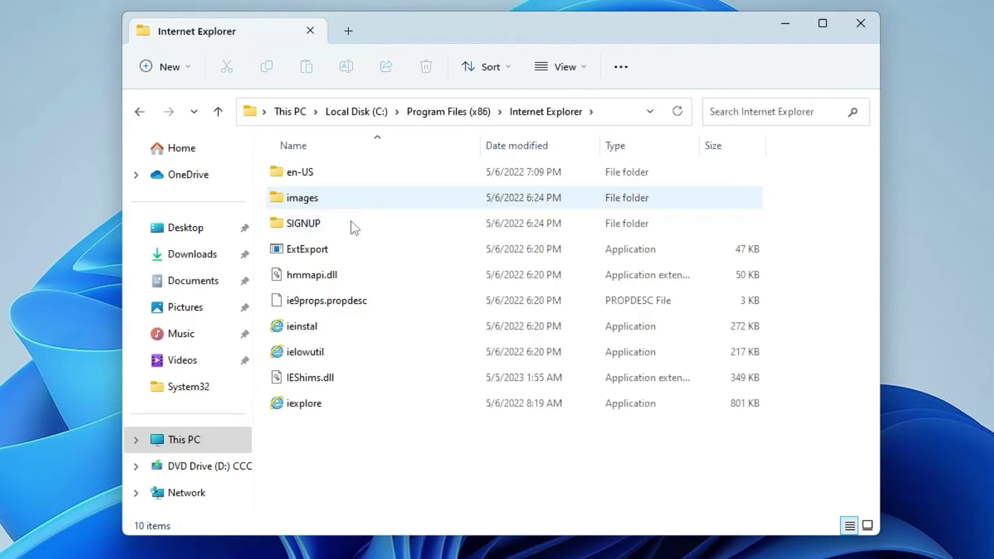
Step: Send iexplore to the desktop as a shortcut via Send to > Desktop (create shortcut)
left_click(298, 412)
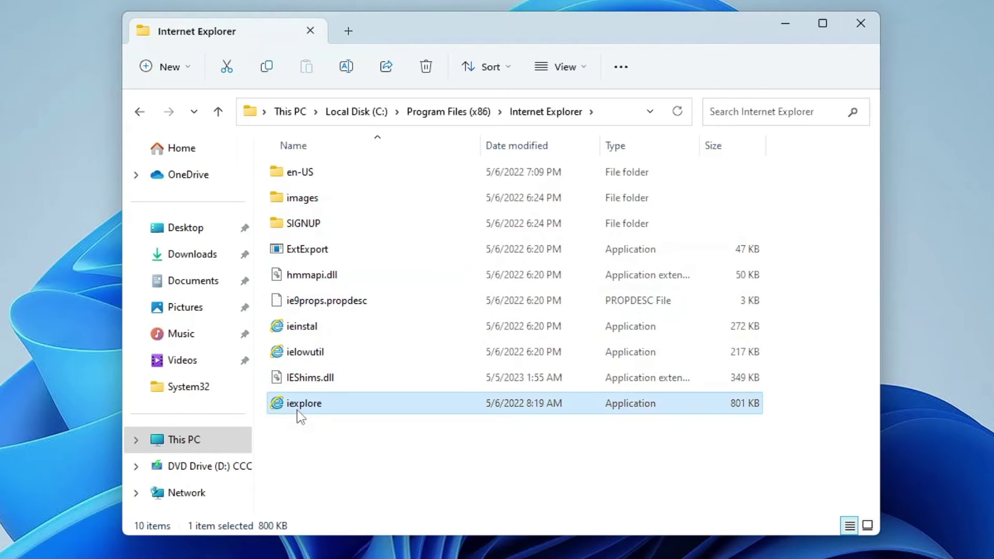
mouse_move(287, 410)
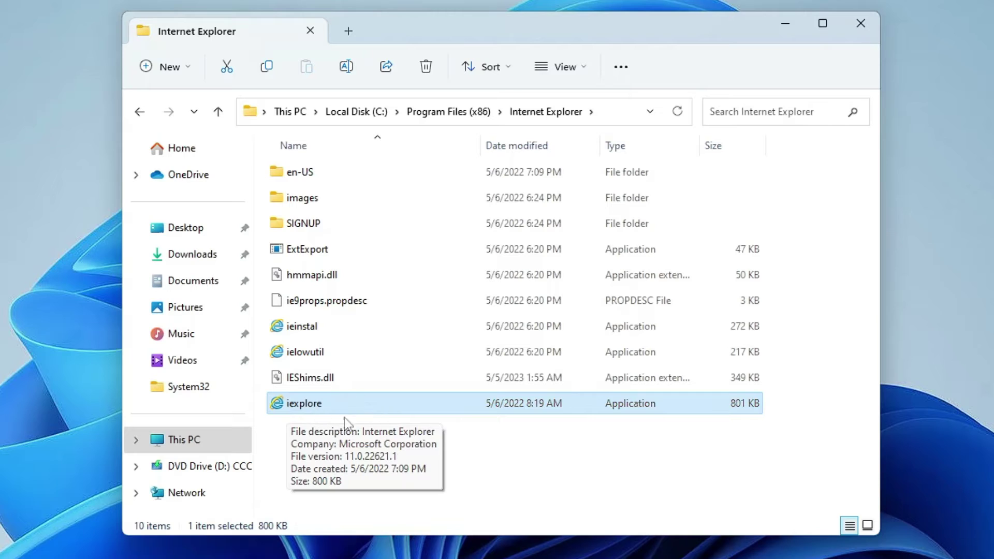
right_click(321, 402)
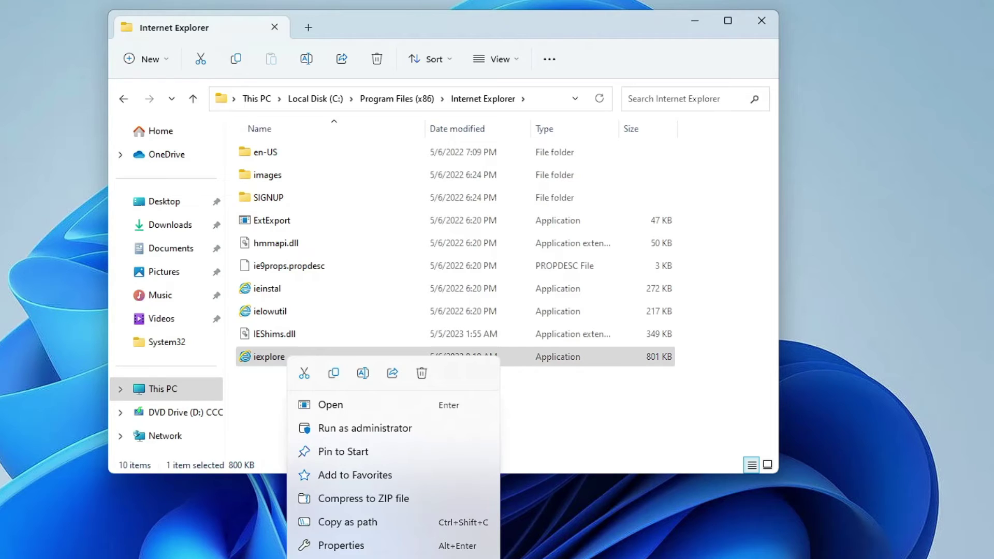
left_click(364, 558)
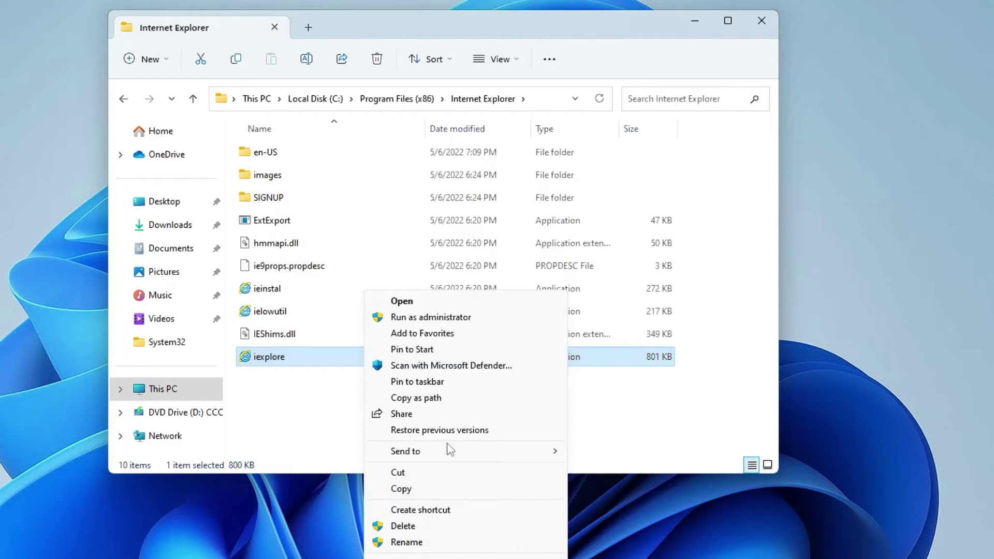
mouse_move(447, 452)
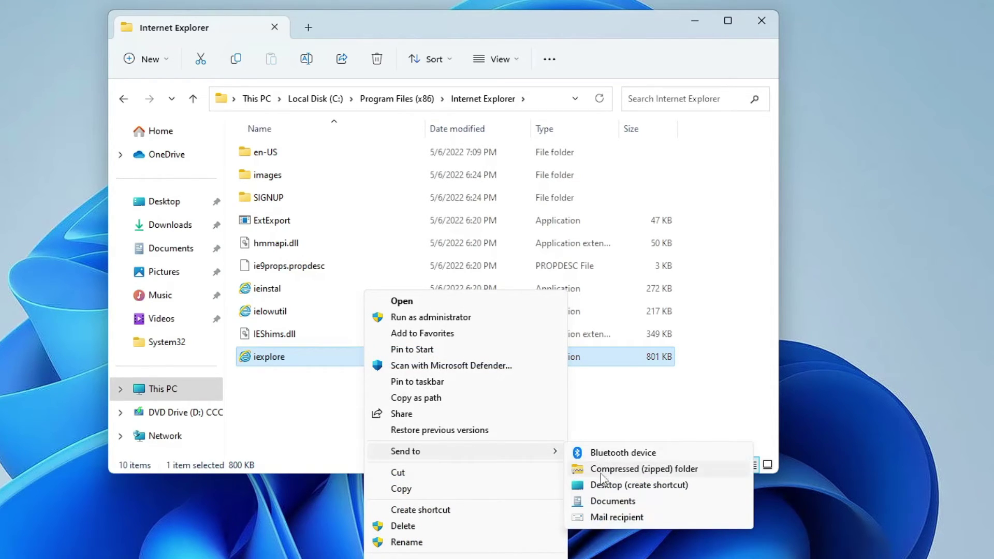
left_click(642, 486)
Step: Close File Explorer, move the iexplore shortcut onto the desktop, and rename it 'Internet Explorer'
left_click(730, 83)
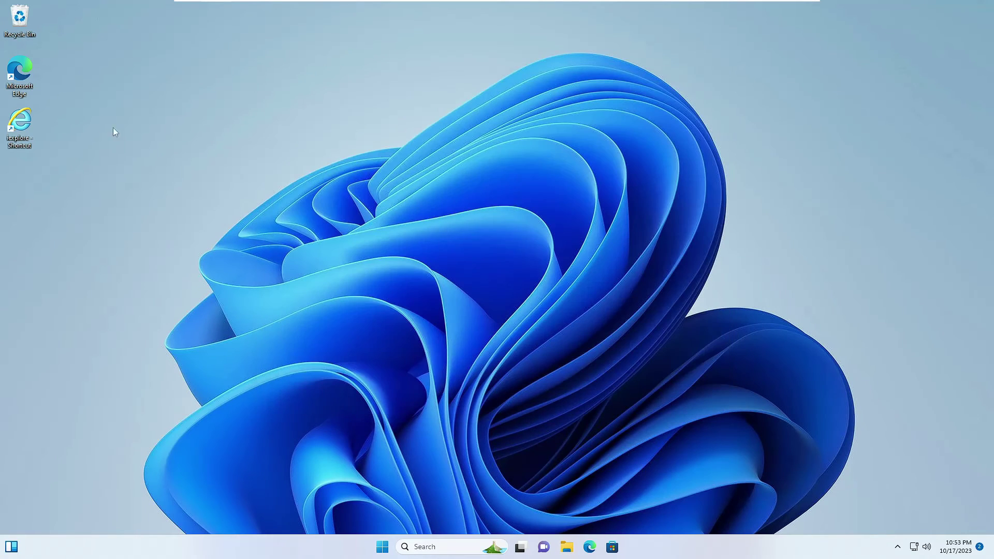
left_click_drag(22, 123, 258, 127)
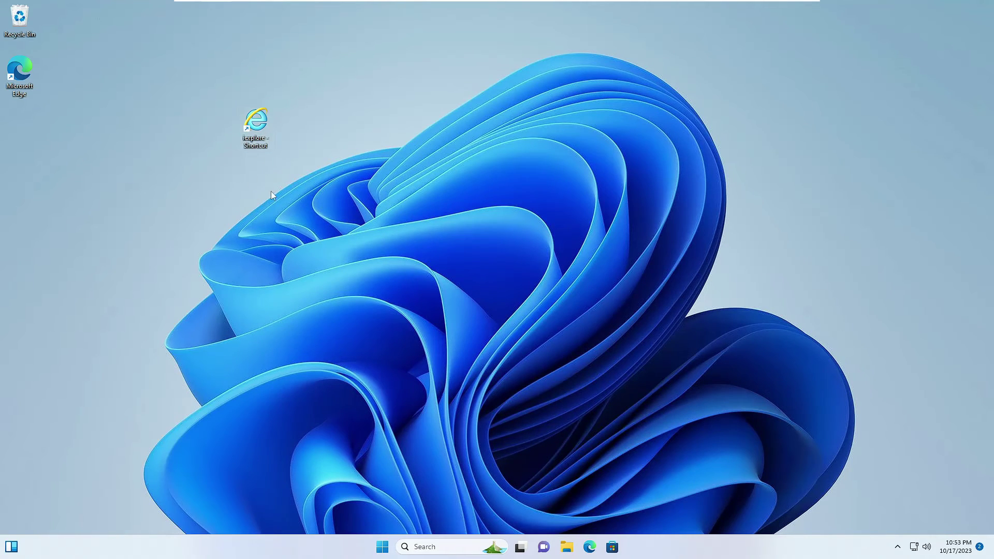
right_click(260, 135)
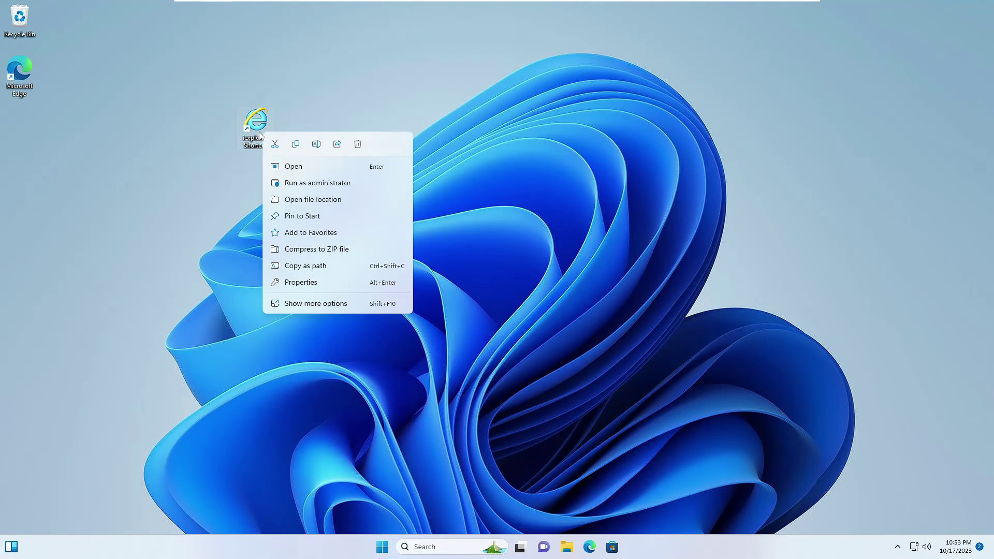
left_click(313, 144)
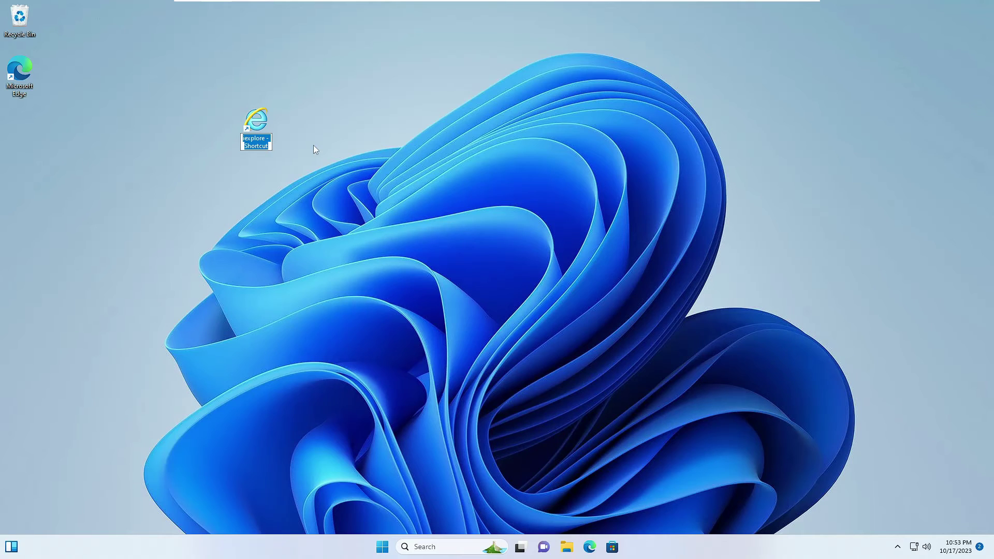
type("Internet ")
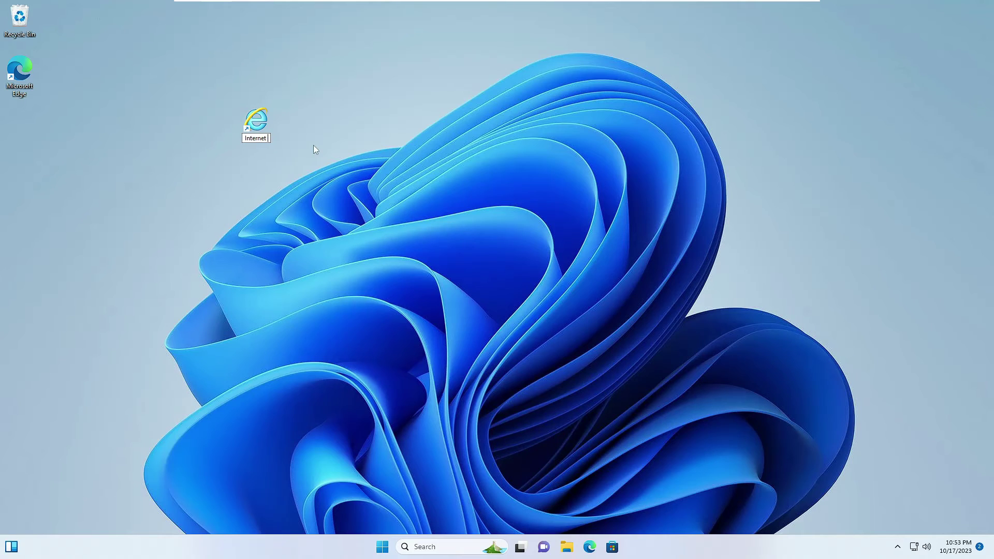
type("Explorer")
key("Return")
Step: Launch the Internet Explorer shortcut, which opens MSN in Edge, then dismiss Edge to the desktop
double_click(262, 133)
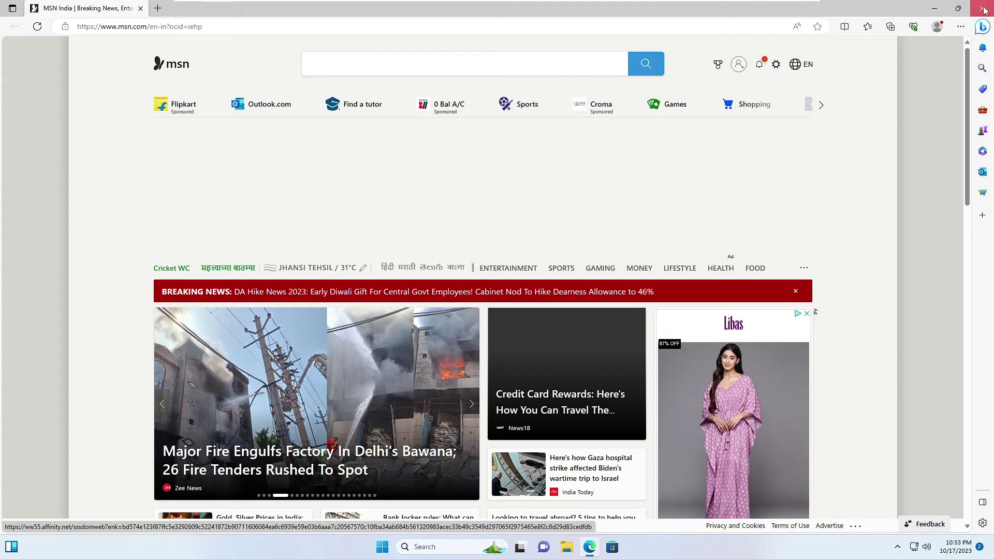
left_click(934, 8)
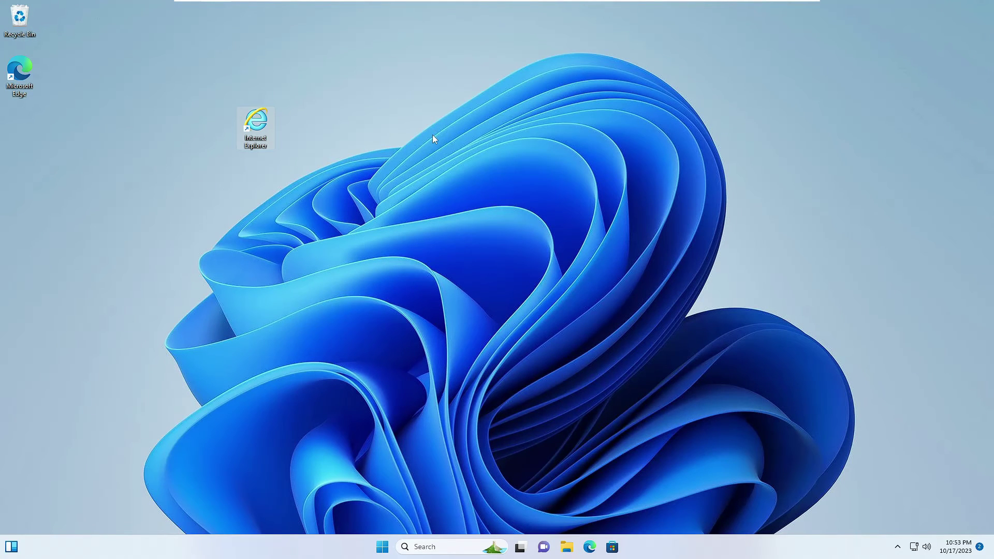
Step: Create a New Text Document on the desktop containing CreateObject("InternetExplorer.Application").Visible=true
right_click(383, 177)
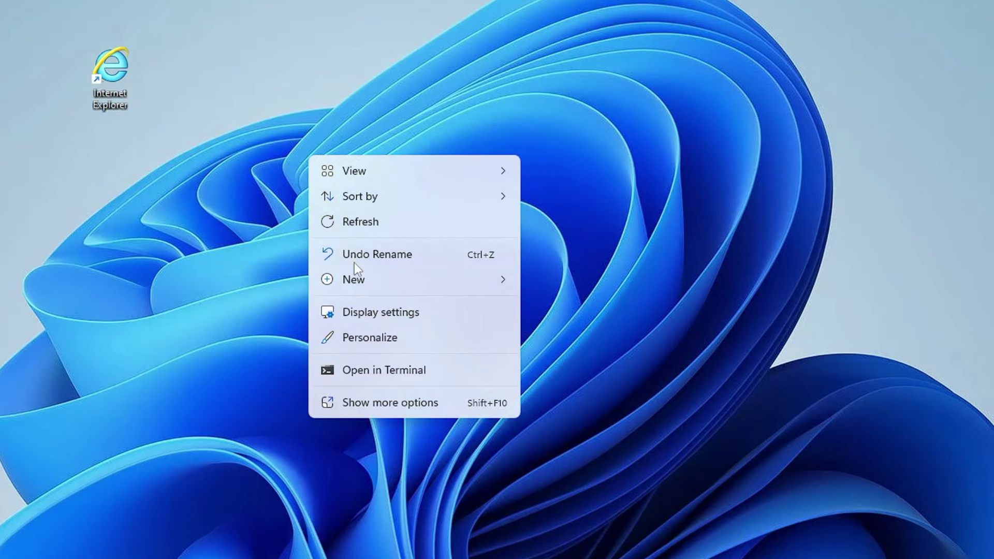
mouse_move(361, 284)
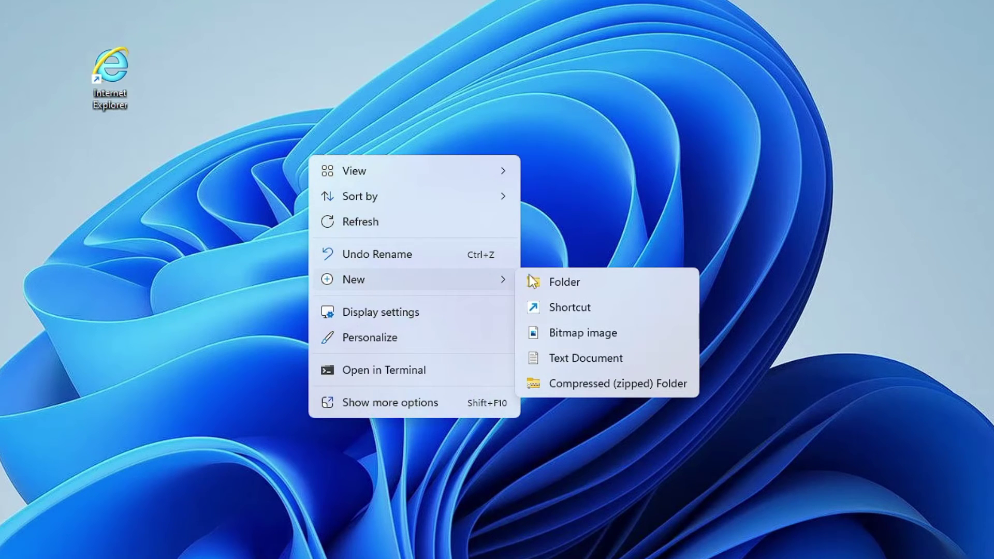
left_click(576, 362)
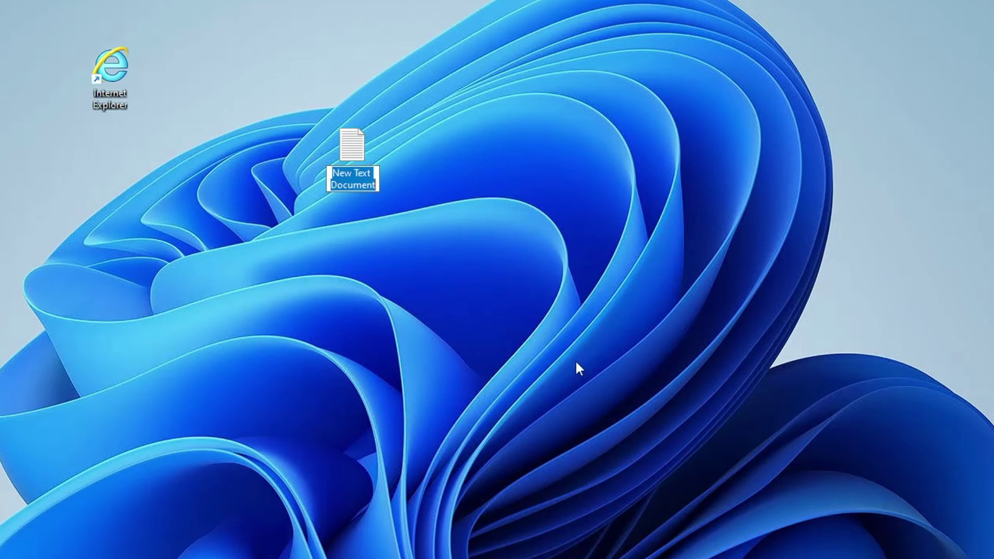
key("Return")
double_click(354, 167)
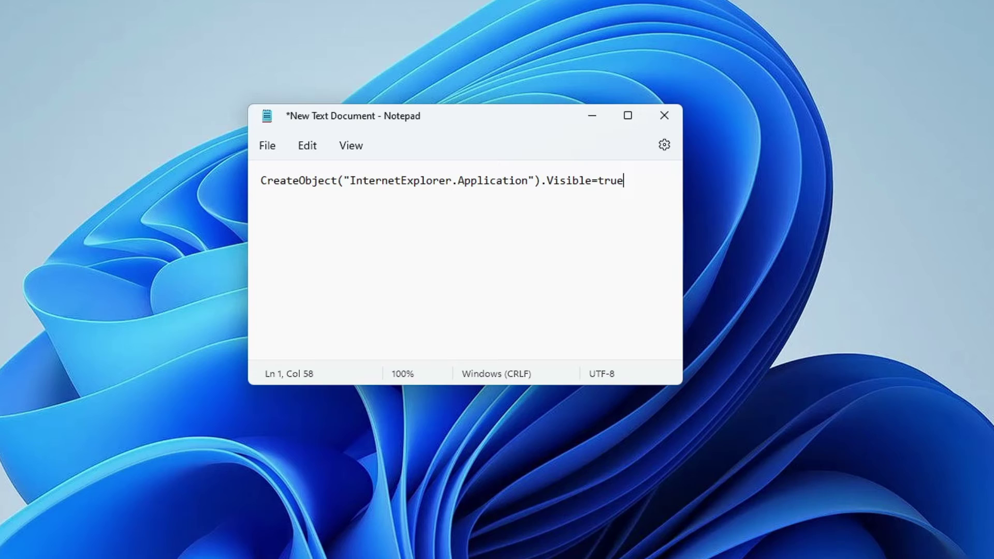
left_click(270, 147)
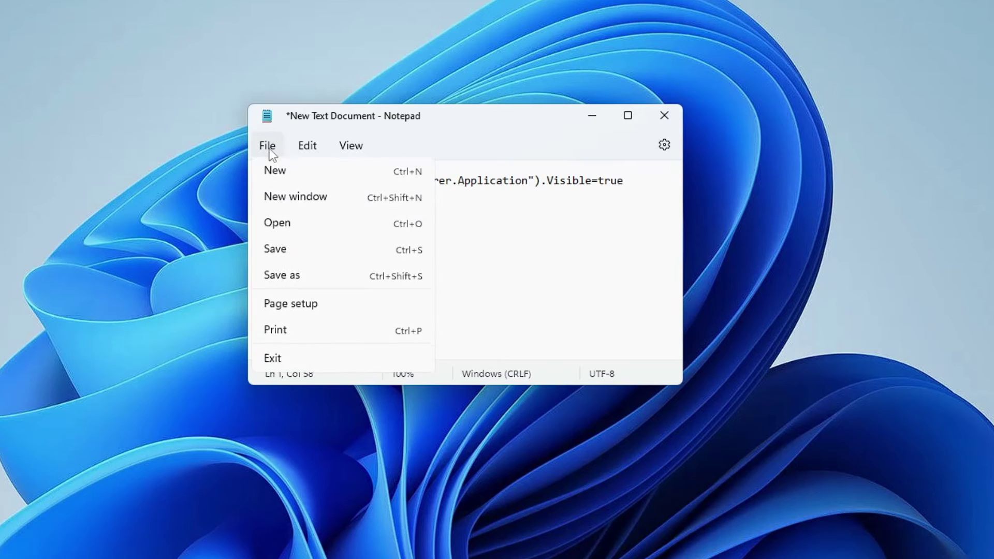
Step: Save the script to the desktop as InternetExplorer.vbs with type All files, then close Notepad
left_click(283, 280)
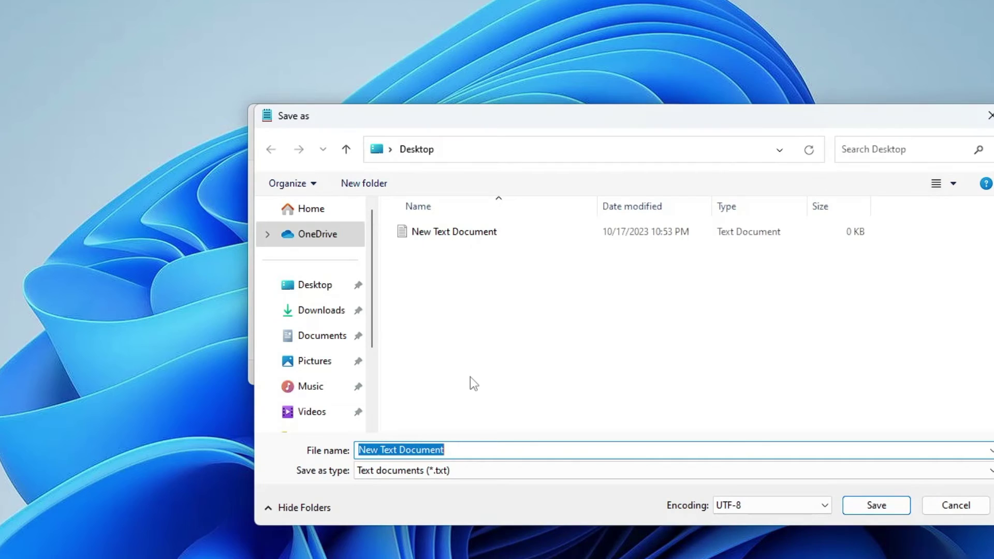
type("InternetExplorer.vbs")
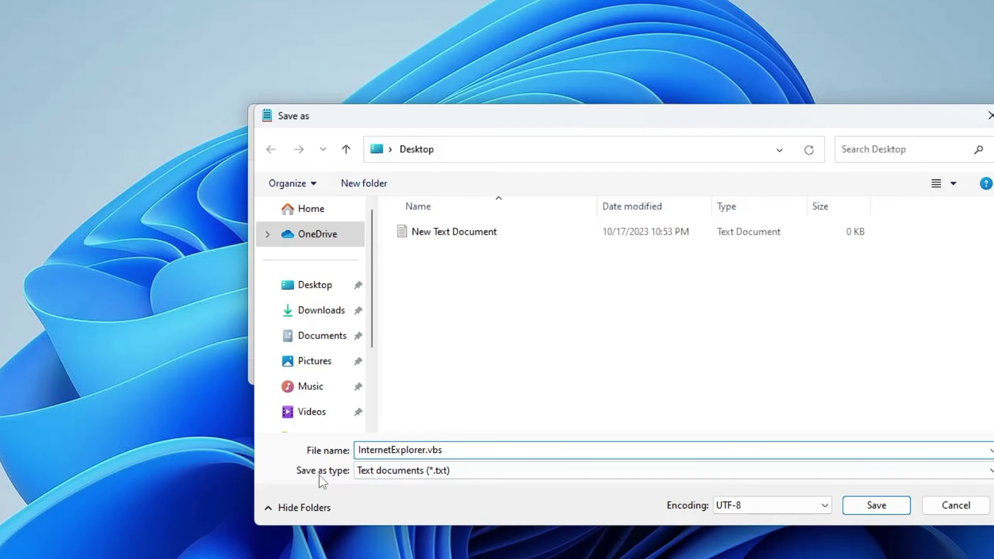
left_click(473, 473)
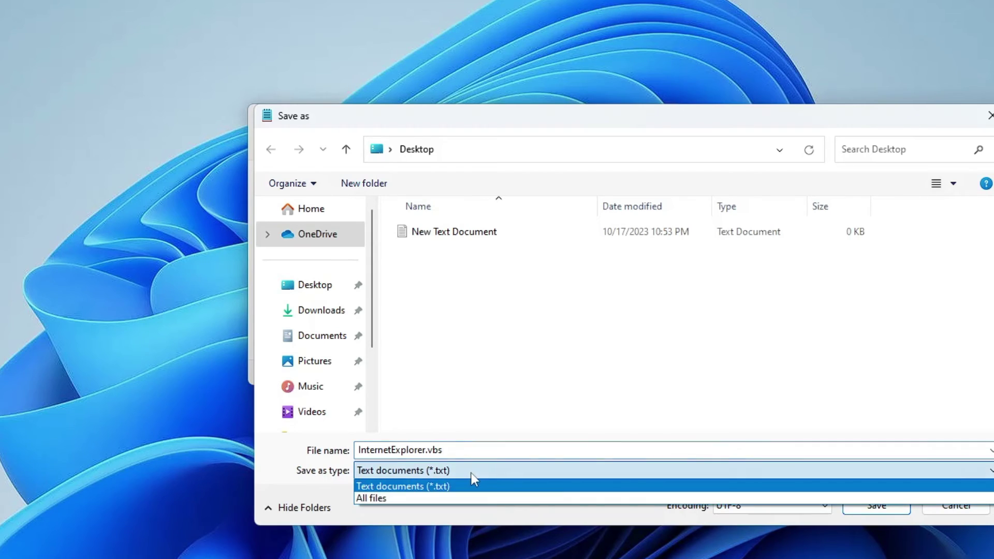
left_click(382, 497)
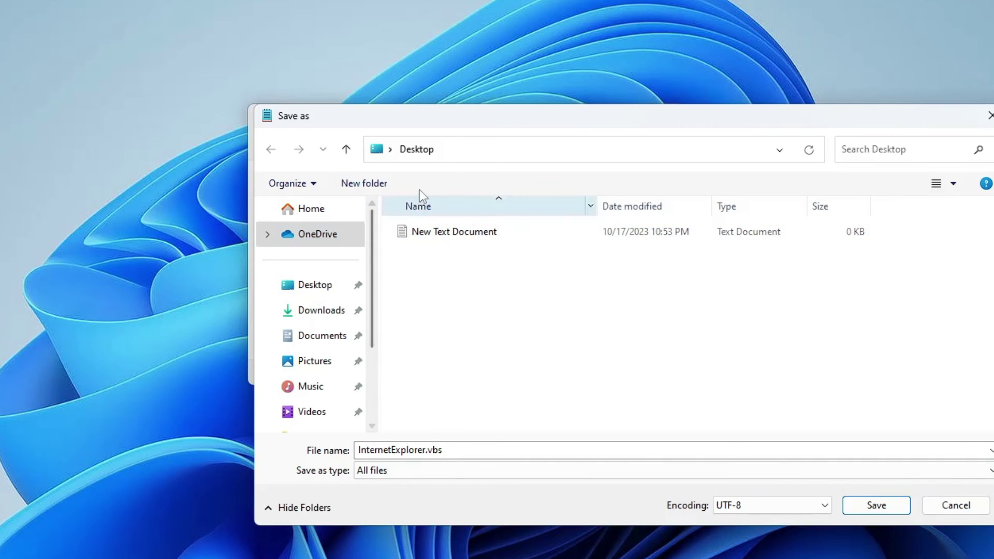
left_click(875, 506)
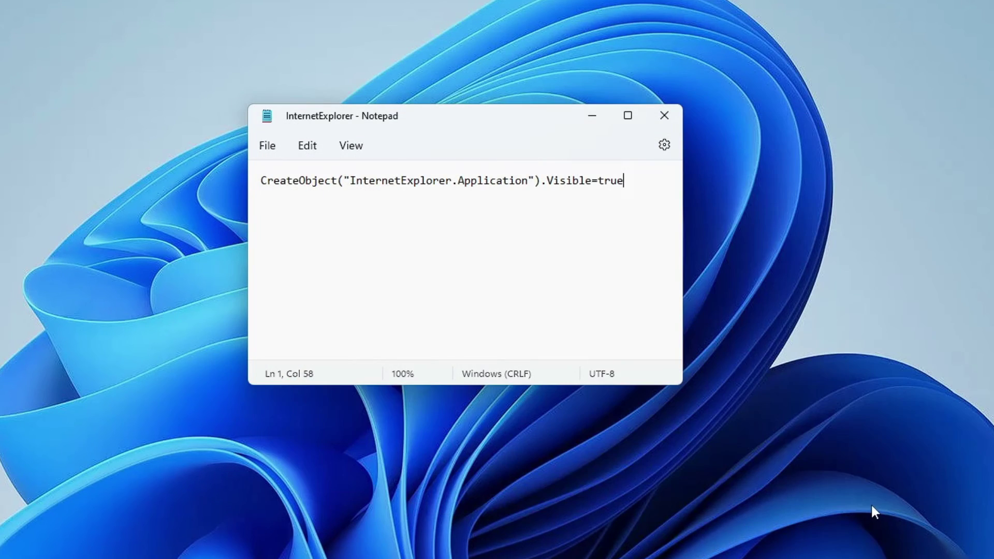
left_click(667, 119)
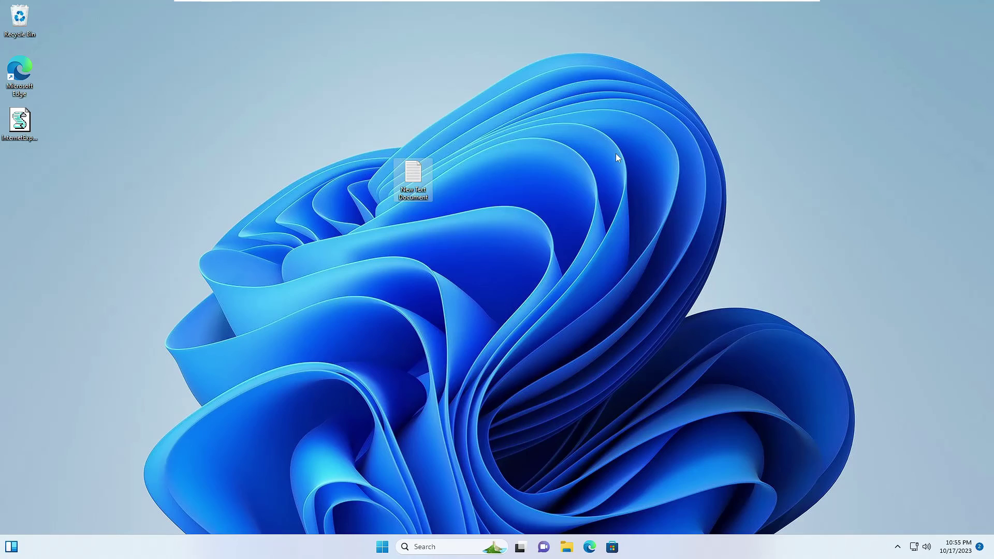
Step: Move InternetExplorer.vbs further onto the desktop and send it to Desktop (create shortcut)
left_click_drag(21, 130, 249, 179)
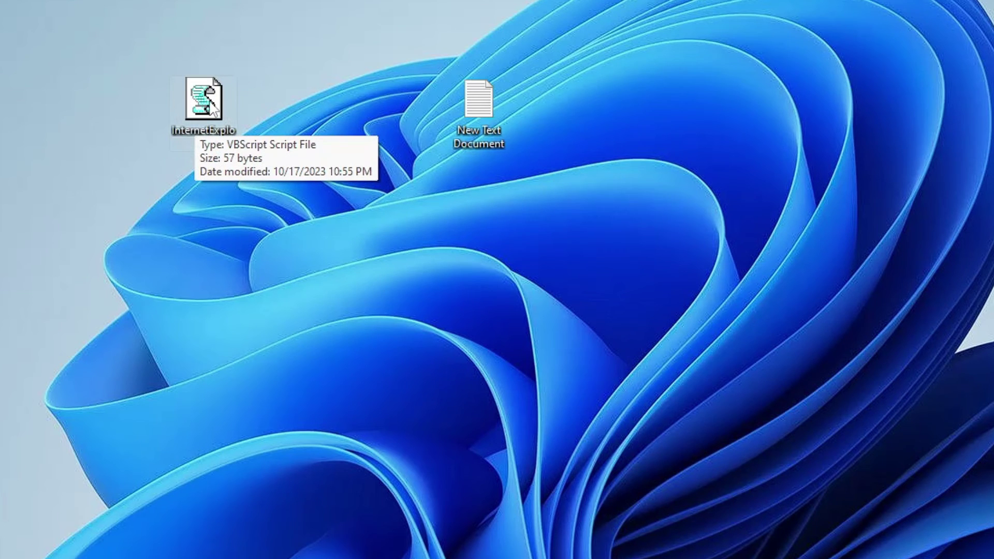
left_click(223, 130)
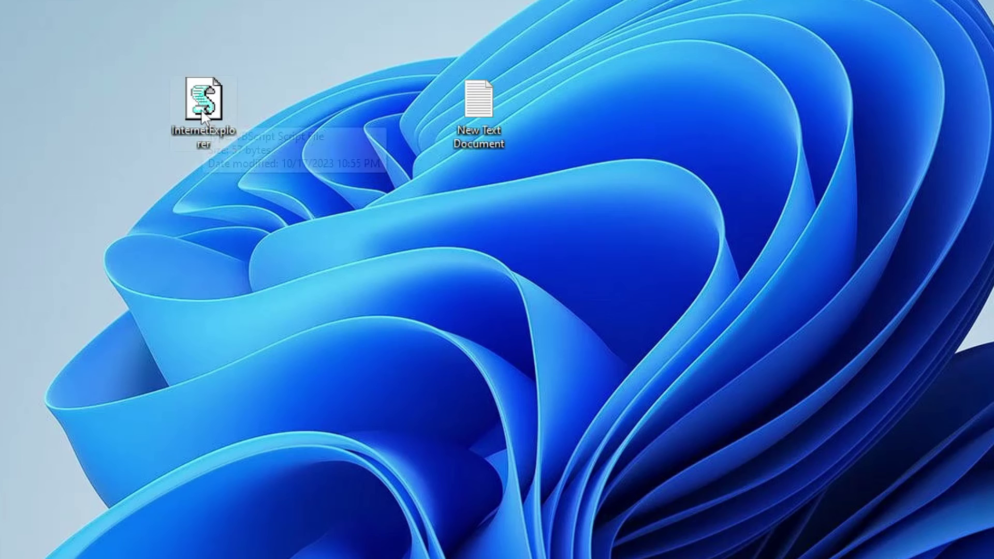
right_click(201, 111)
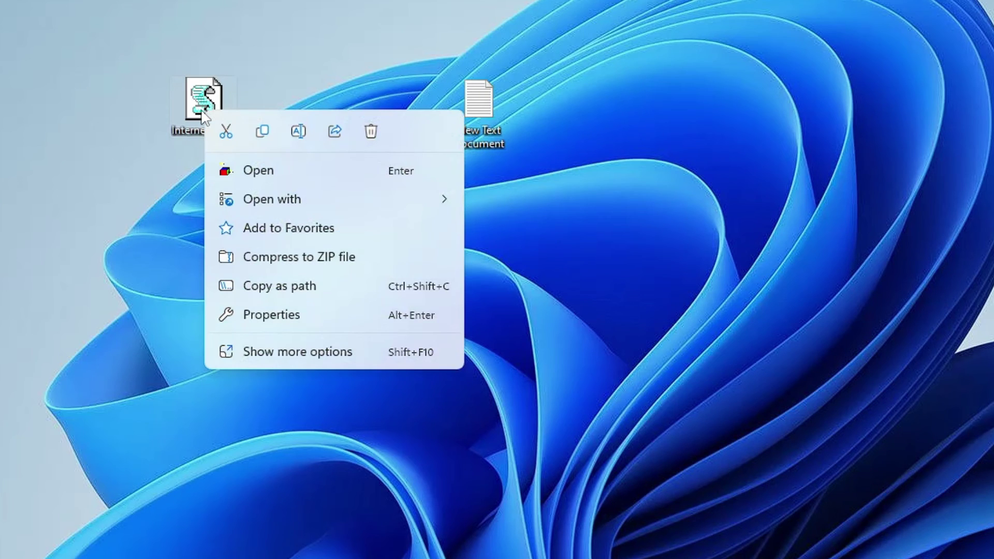
left_click(280, 354)
mouse_move(336, 201)
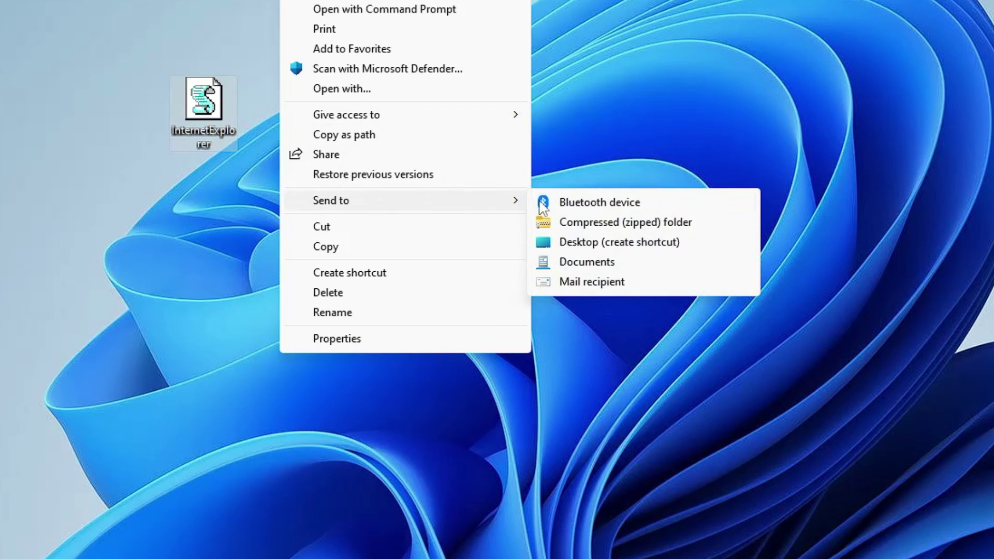
left_click(592, 243)
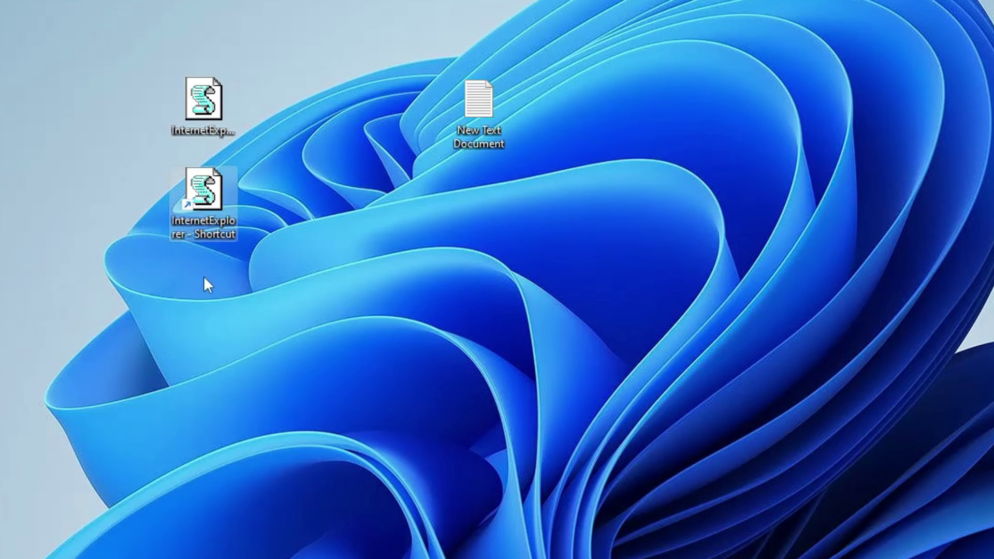
Step: Change the shortcut's icon in its Properties to the Internet Explorer icon from SHELL32.dll
right_click(205, 210)
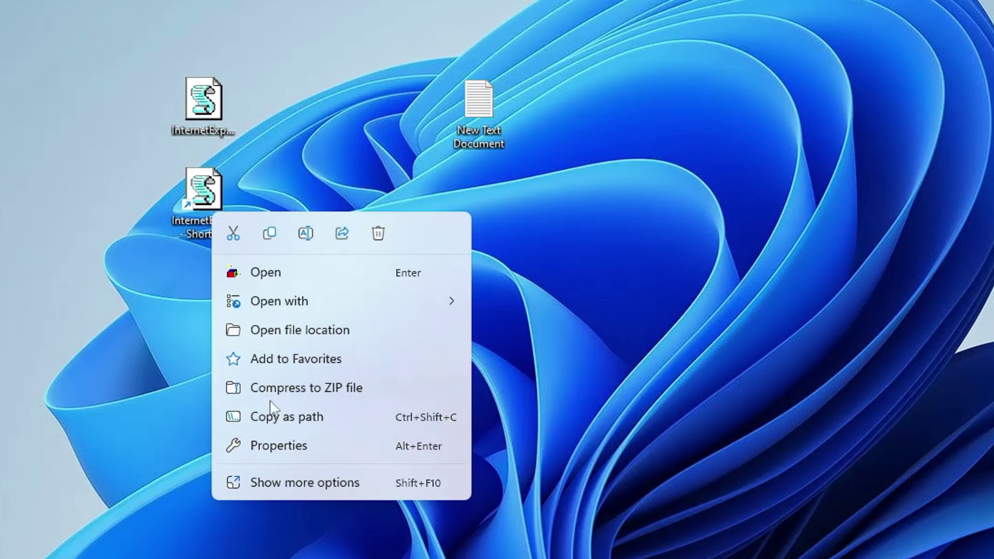
left_click(280, 478)
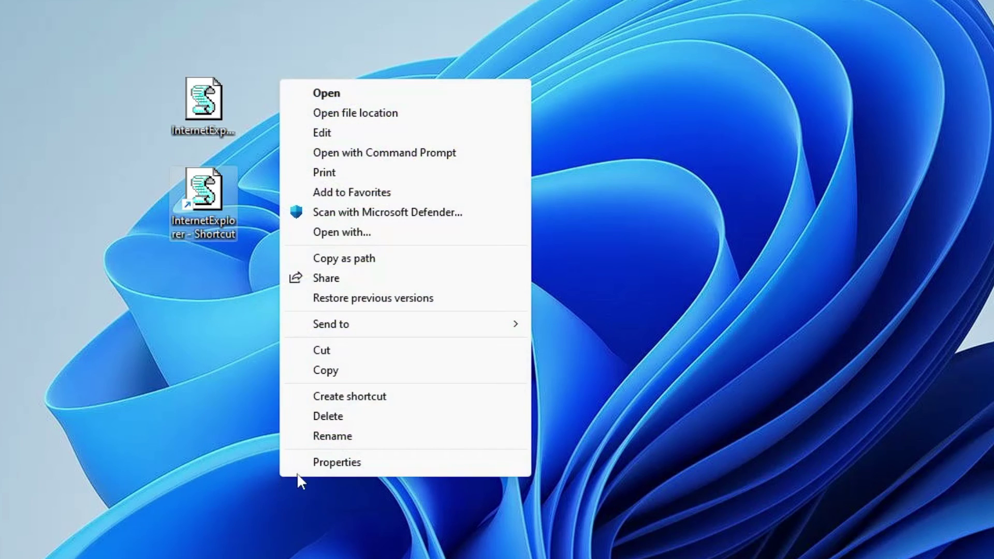
left_click(336, 463)
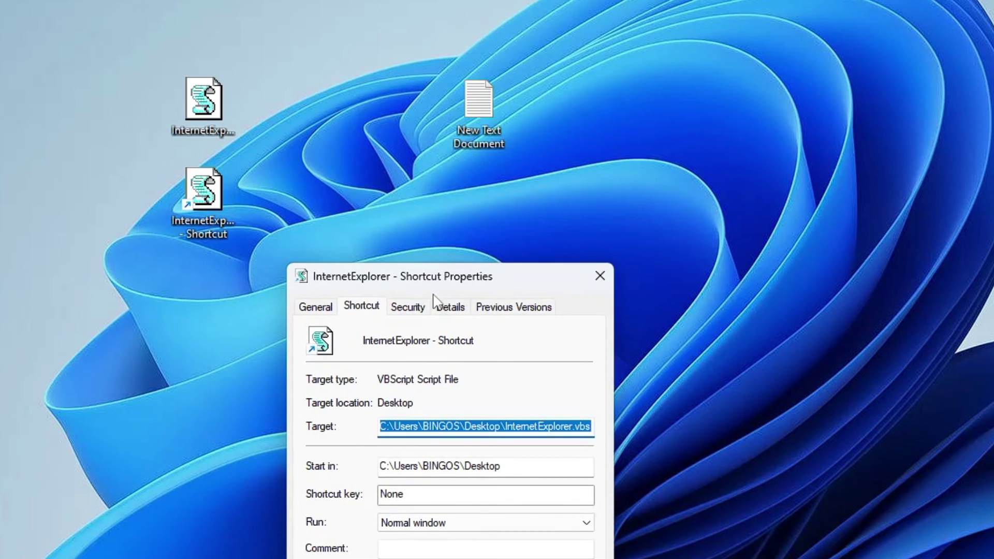
left_click_drag(433, 282, 397, 19)
left_click(436, 316)
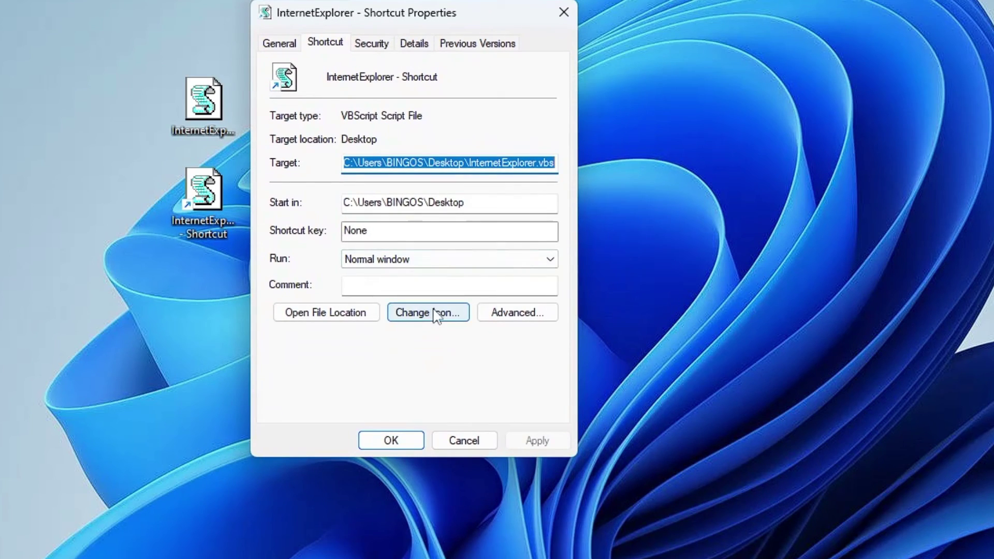
left_click(436, 316)
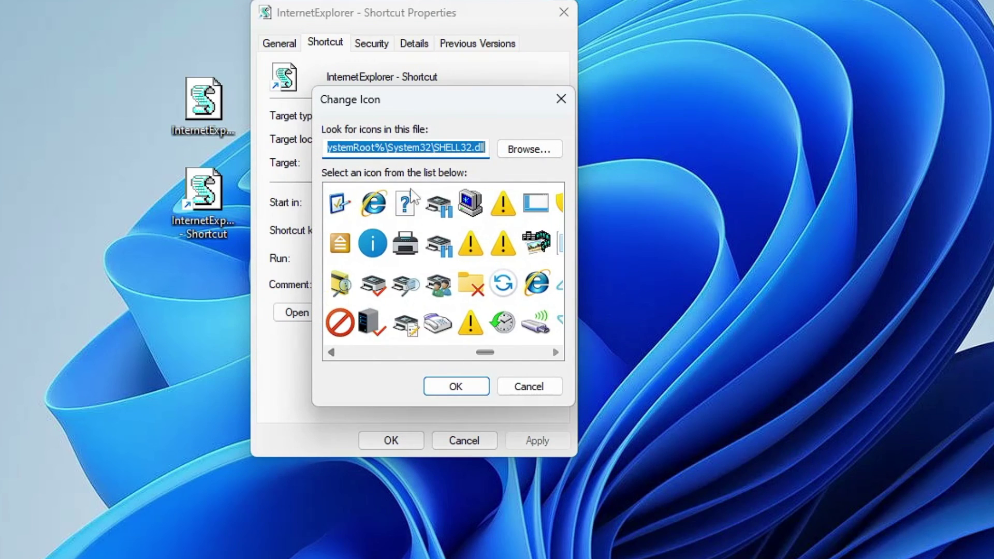
left_click(381, 215)
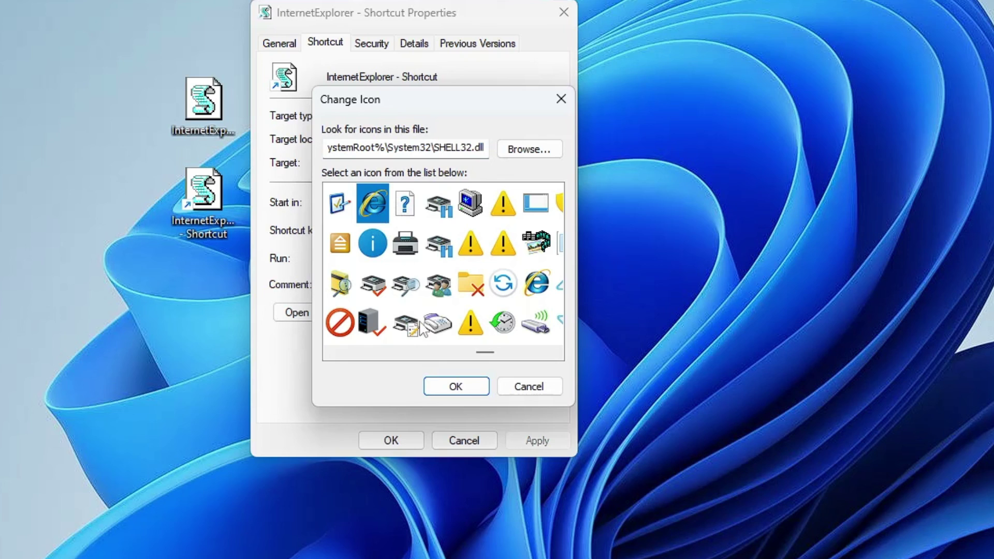
left_click(449, 387)
left_click(535, 441)
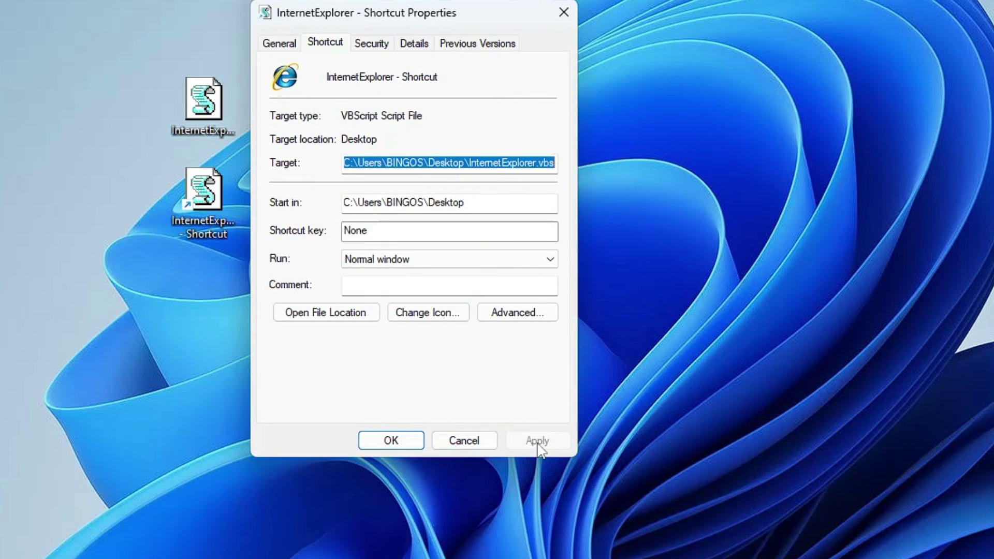
left_click(394, 440)
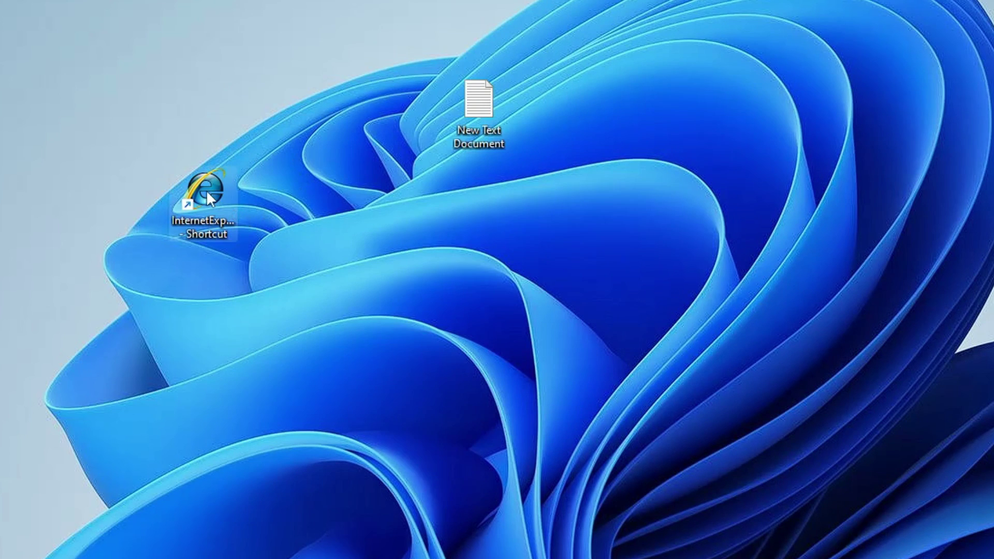
Step: Rename 'InternetExplorer - Shortcut' to 'InternetExplorer' by removing the ' - Shortcut' suffix
right_click(206, 190)
left_click(305, 212)
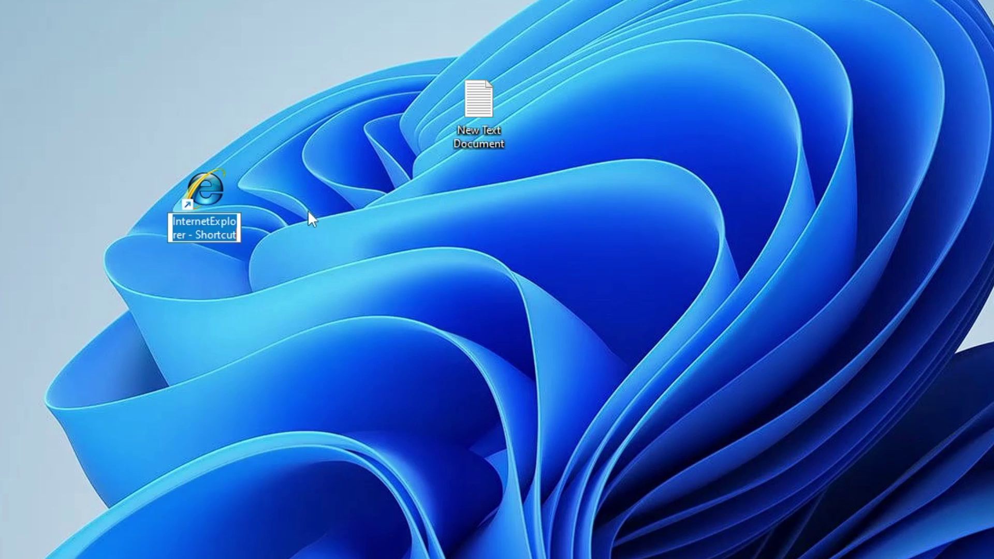
key("End")
key("BackSpace")
key("BackSpace")
key("BackSpace")
key("BackSpace")
key("BackSpace")
key("BackSpace")
key("BackSpace")
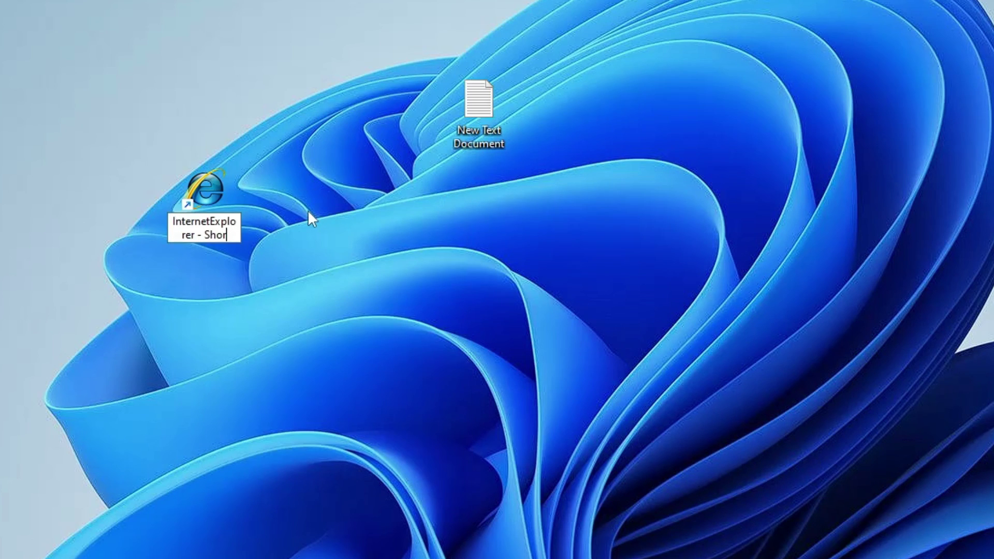
key("BackSpace")
key("BackSpace")
key("BackSpace")
key("BackSpace")
key("Return")
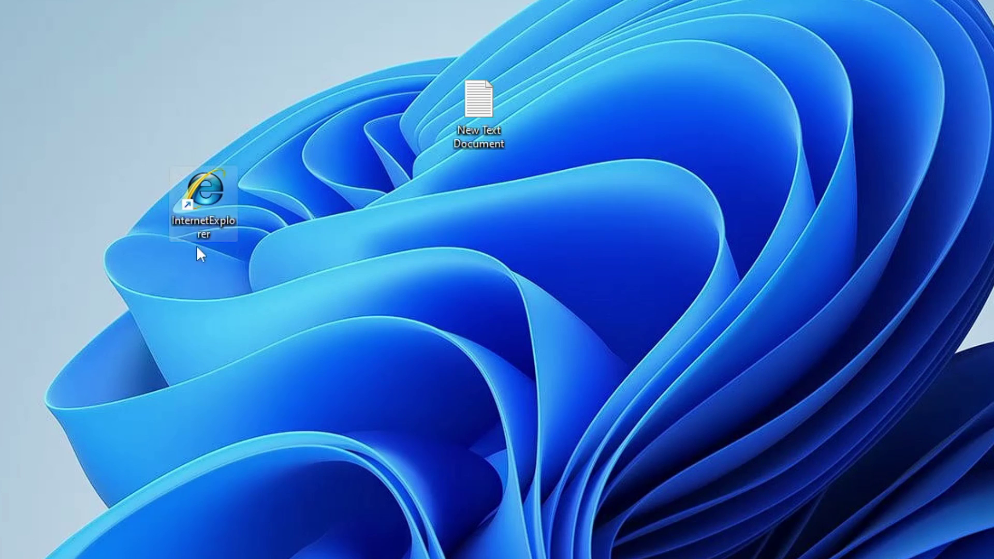
Step: Launch Internet Explorer from the InternetExplorer shortcut and move its window to the screen centre
double_click(206, 182)
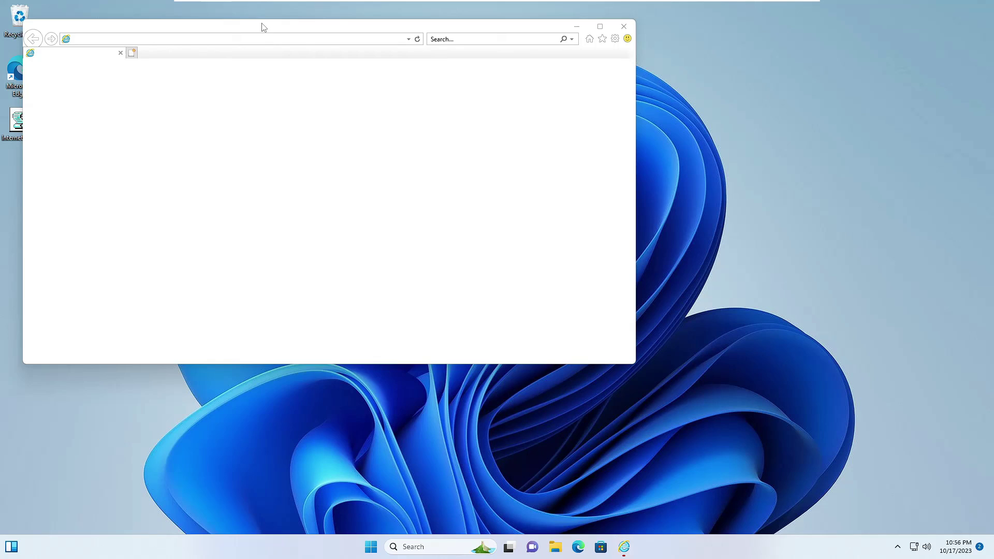
left_click_drag(262, 26, 419, 88)
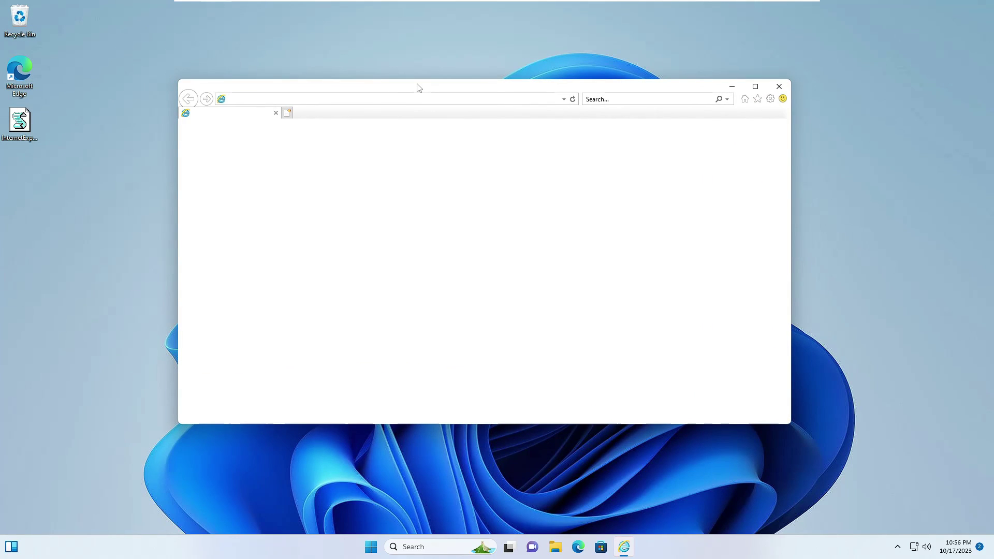